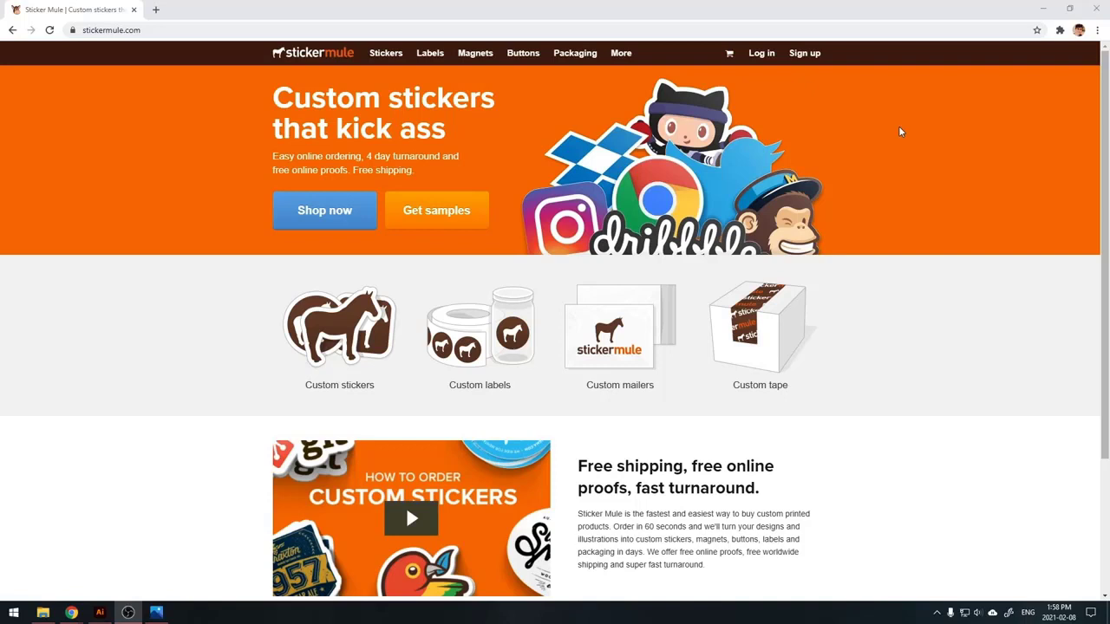
Step: Download the 7.5" x 12" poly mailer template from Sticker Mule's Packaging templates
left_click_drag(1105, 62, 1106, 197)
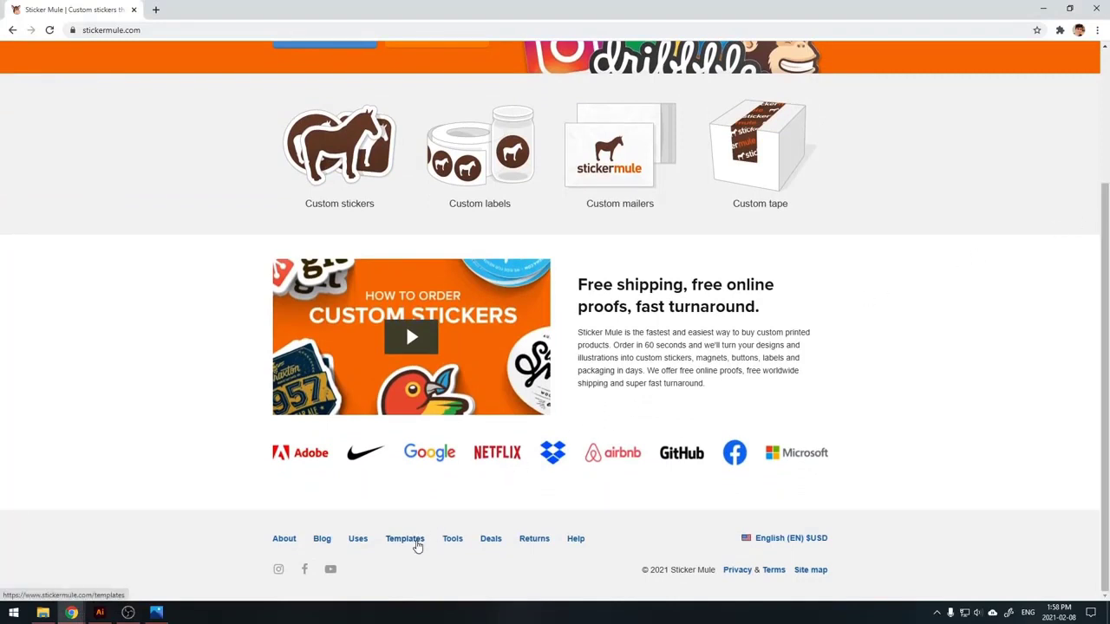
left_click(416, 539)
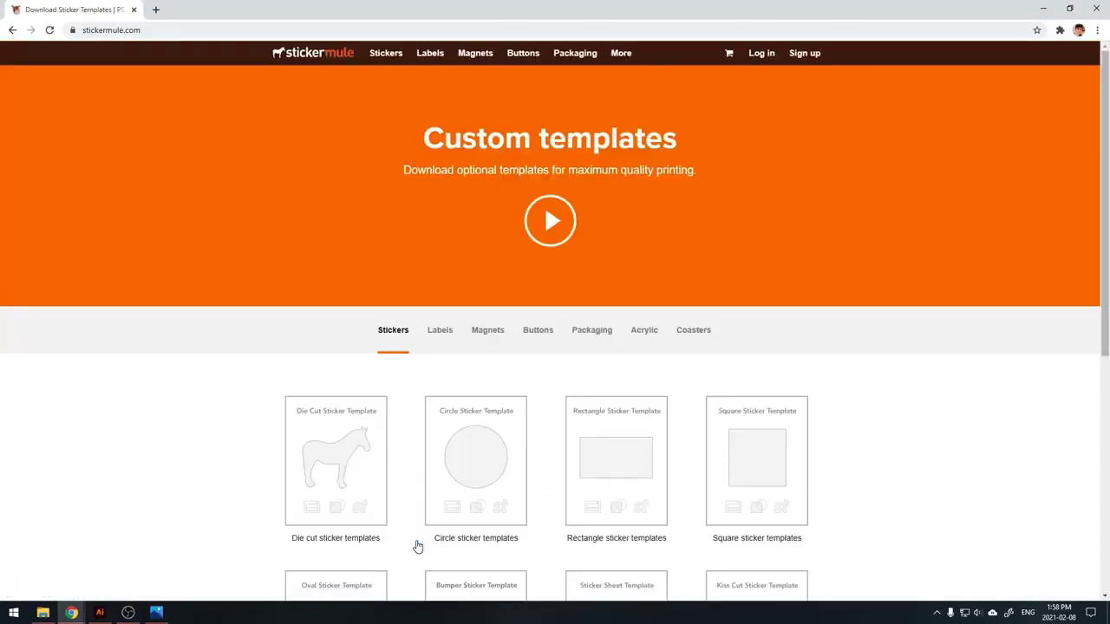
left_click(593, 338)
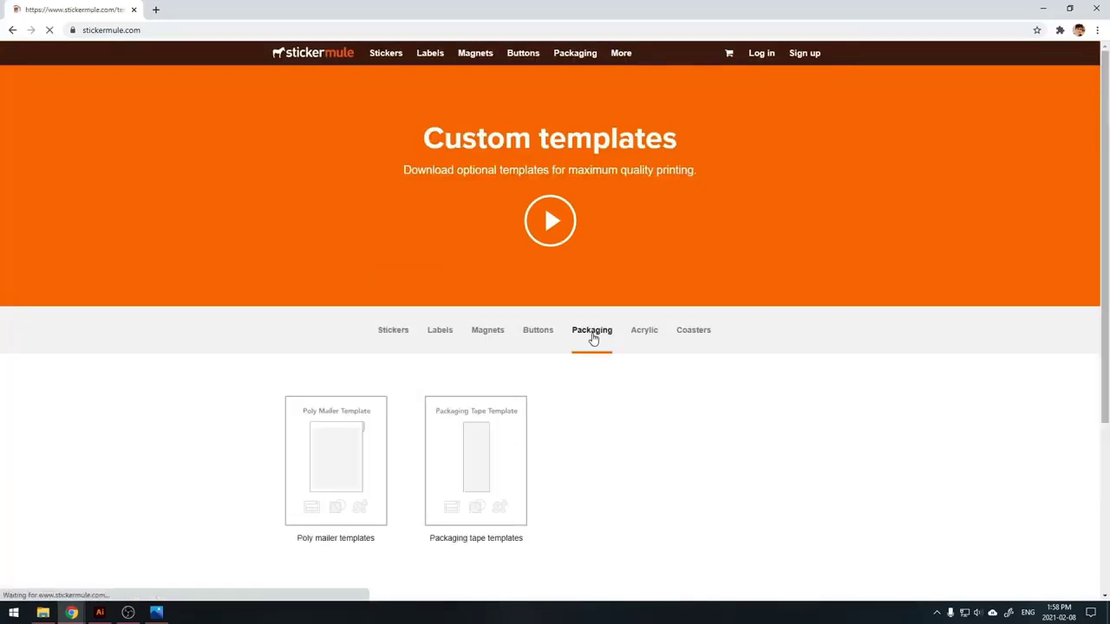
left_click(353, 455)
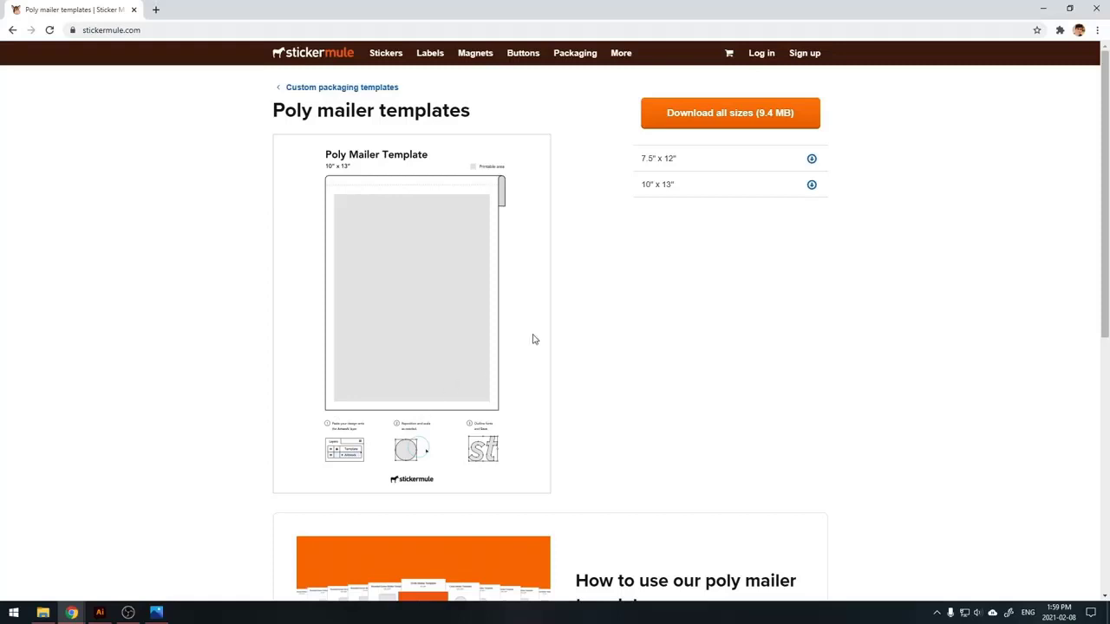
left_click(812, 160)
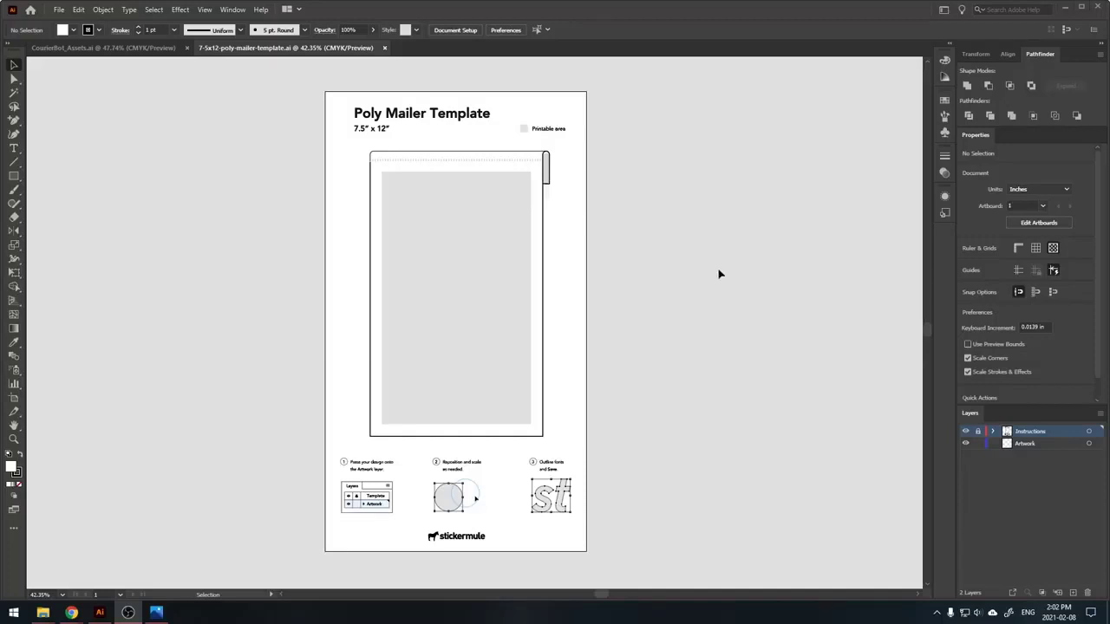
Step: In Illustrator, switch the template artboard to Landscape, 20 in wide by 11.355 in tall
left_click(633, 281)
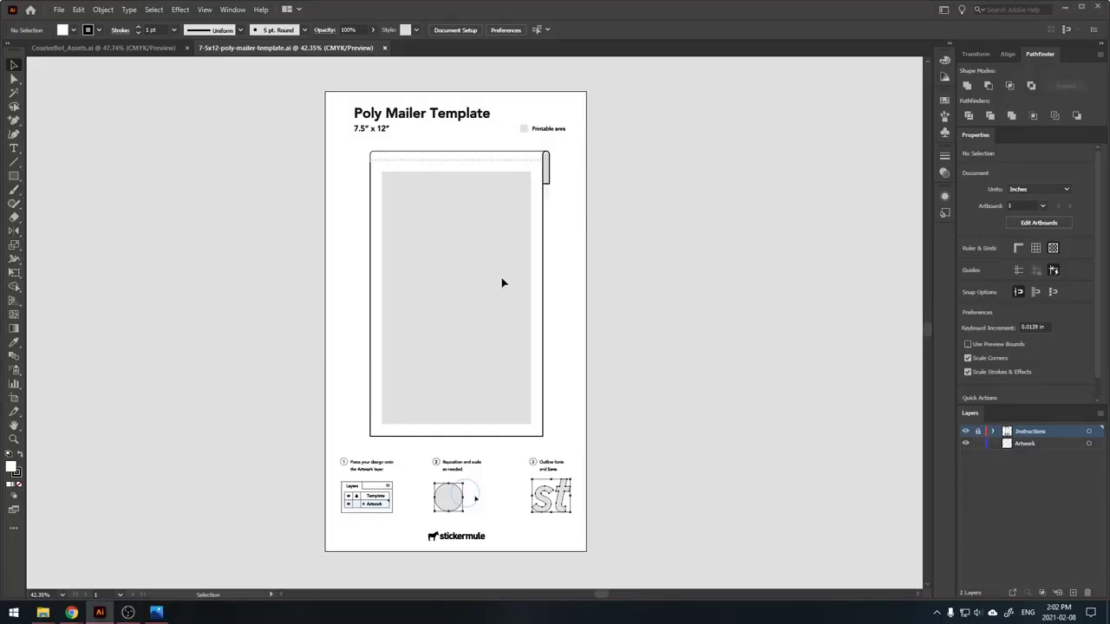
left_click(15, 397)
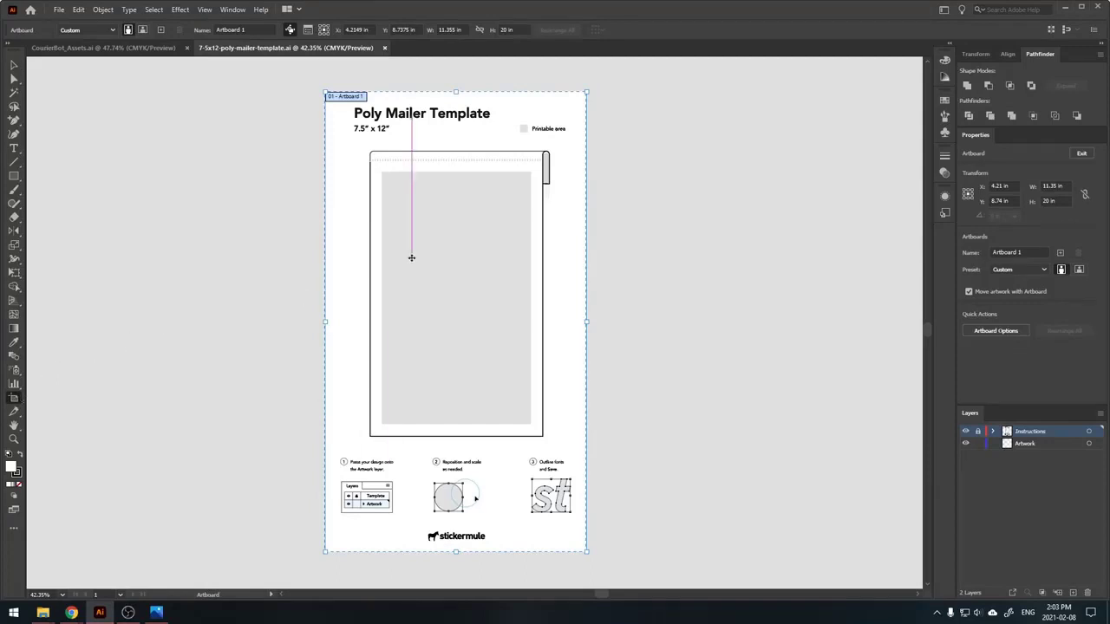
left_click(144, 31)
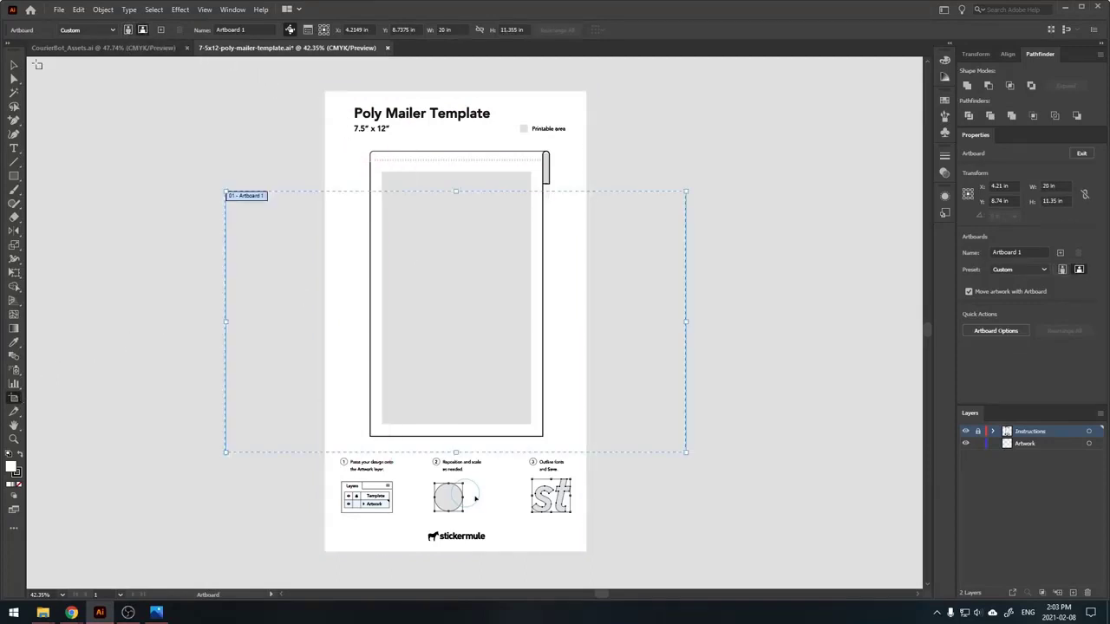
left_click(14, 66)
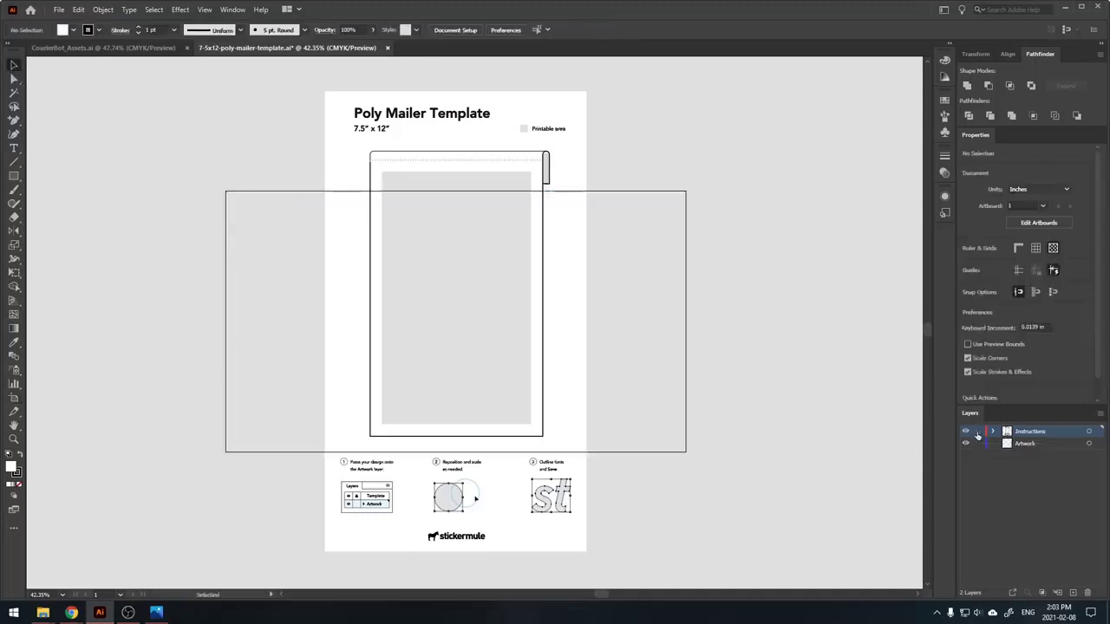
Step: Select all template artwork, rotate it 90°, then zoom in and center it in view
left_click_drag(711, 574, 253, 85)
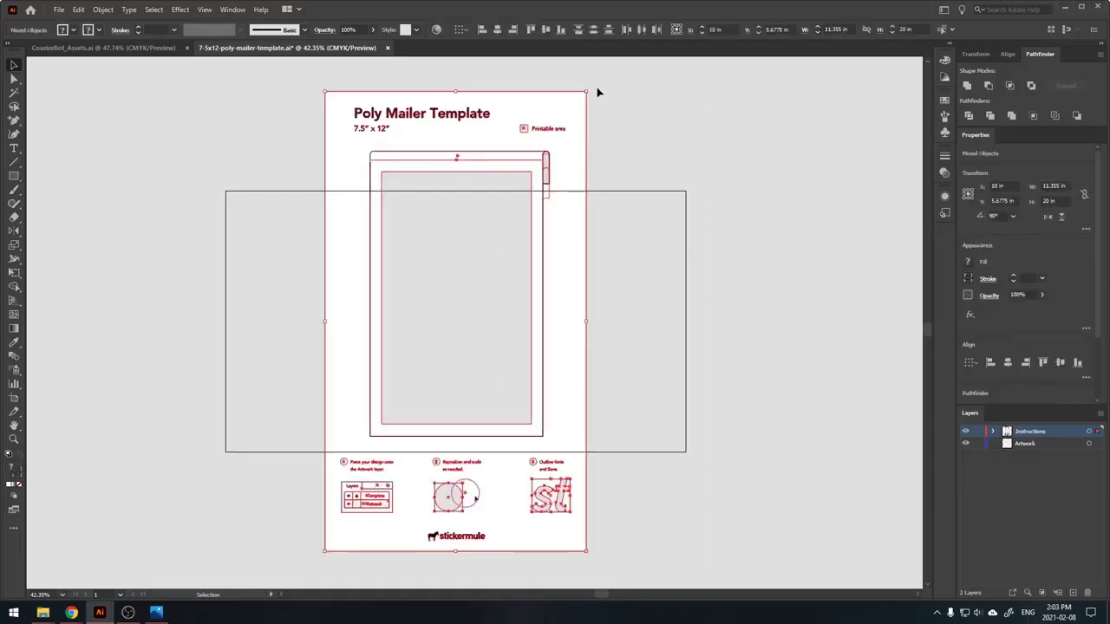
left_click_drag(590, 88, 717, 435)
left_click(726, 418)
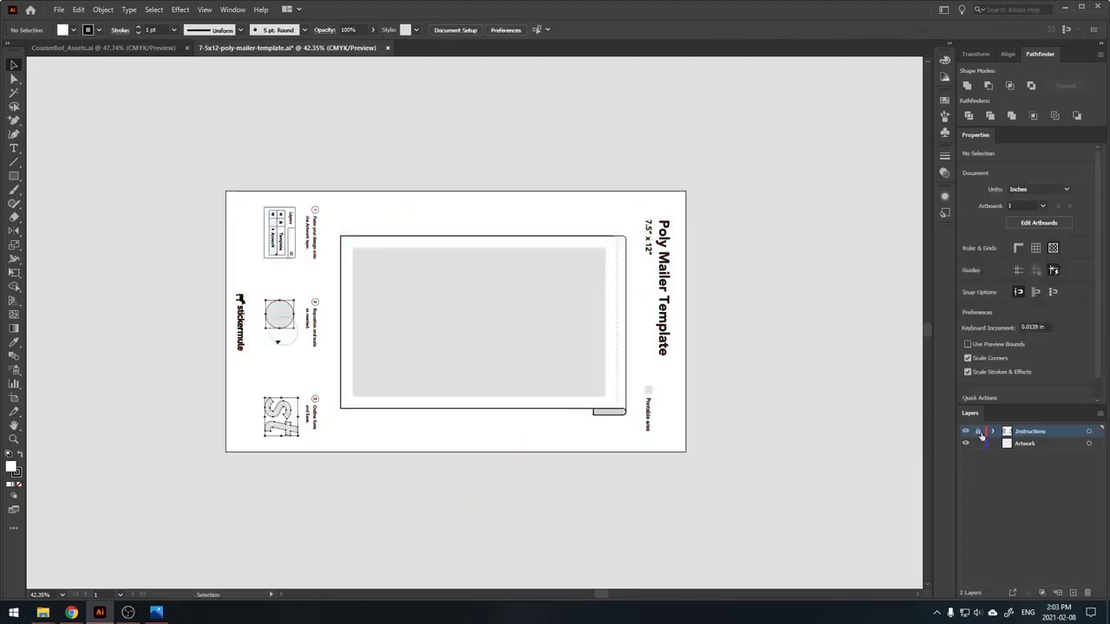
key("z")
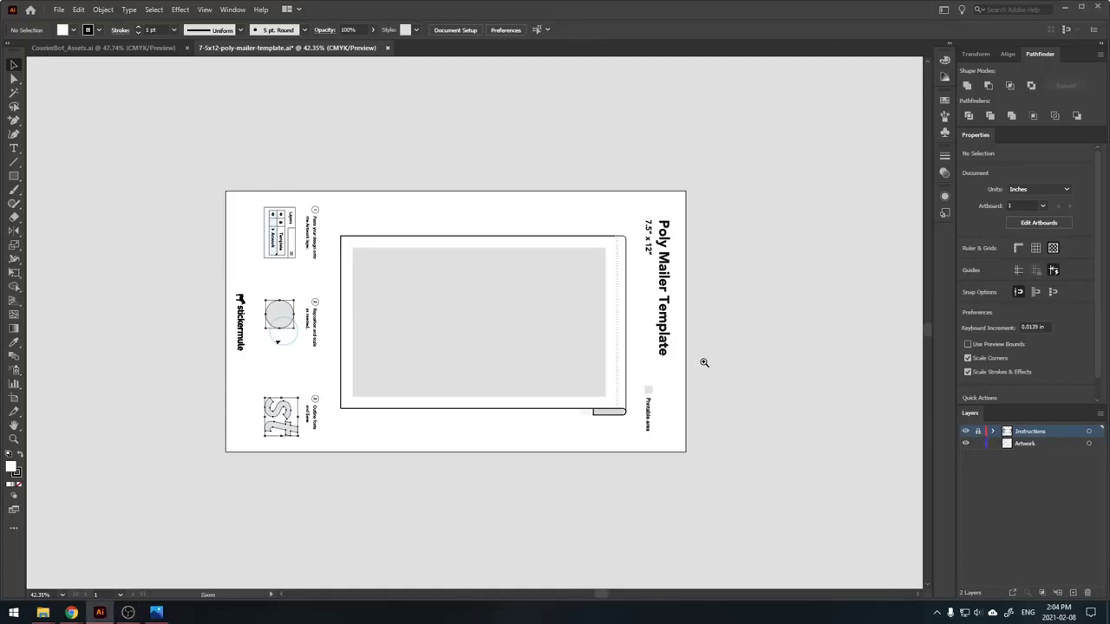
left_click_drag(703, 364, 763, 364)
left_click_drag(620, 367, 788, 370)
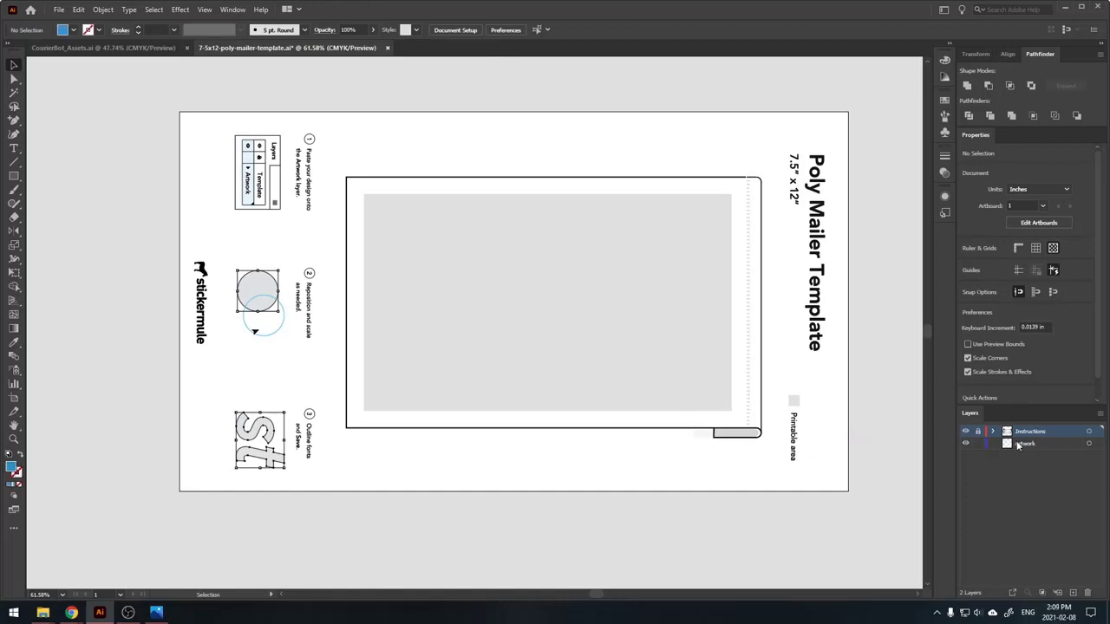
Step: Copy the colour bar, icons, CourierBot wordmark and left robot from CourierBot_Assets.ai onto the Artwork layer
left_click(1022, 444)
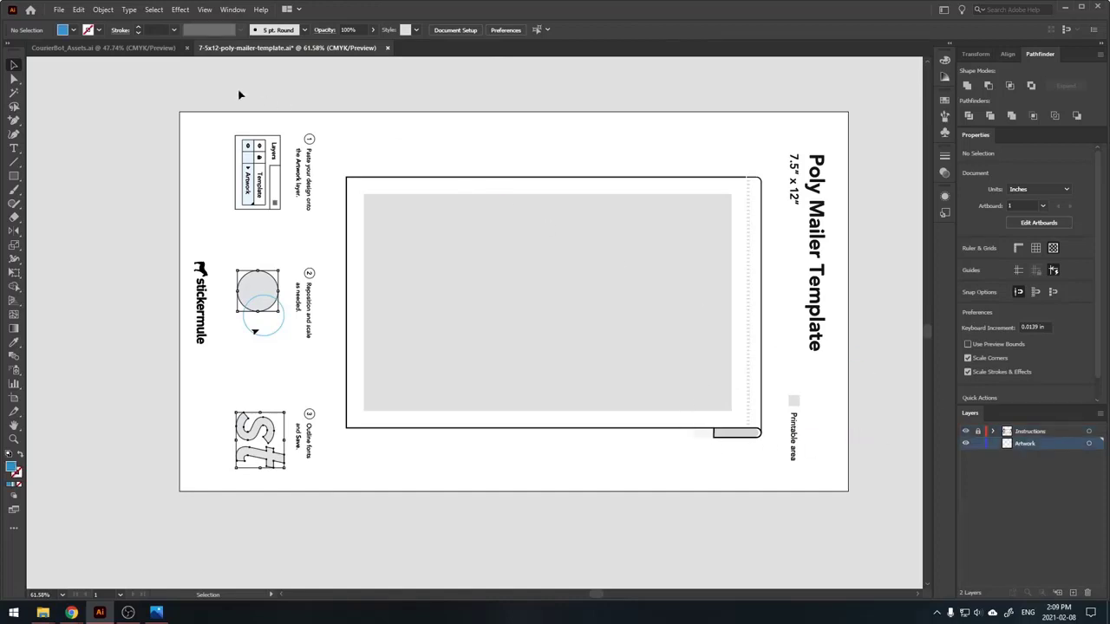
left_click(137, 49)
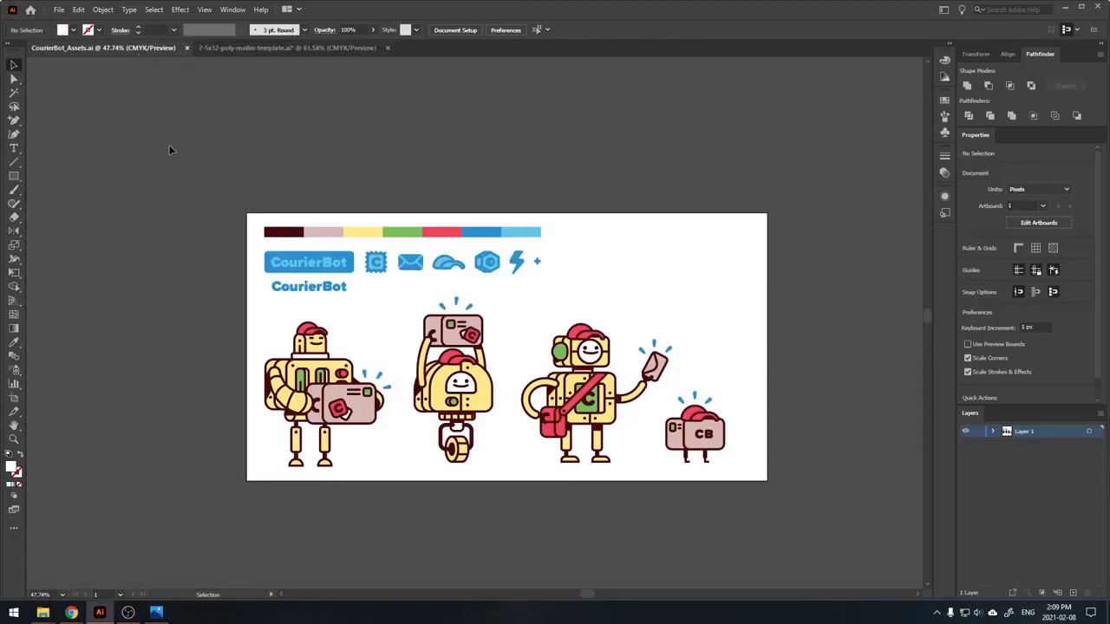
left_click_drag(253, 226, 586, 294)
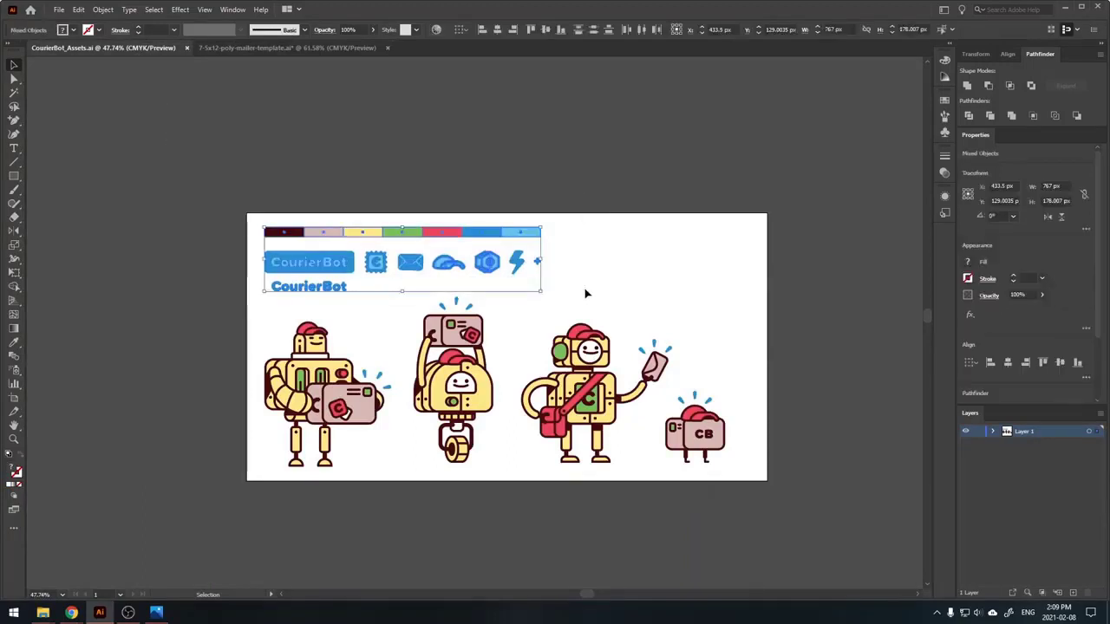
left_click(337, 273, "shift")
left_click(325, 382, "shift")
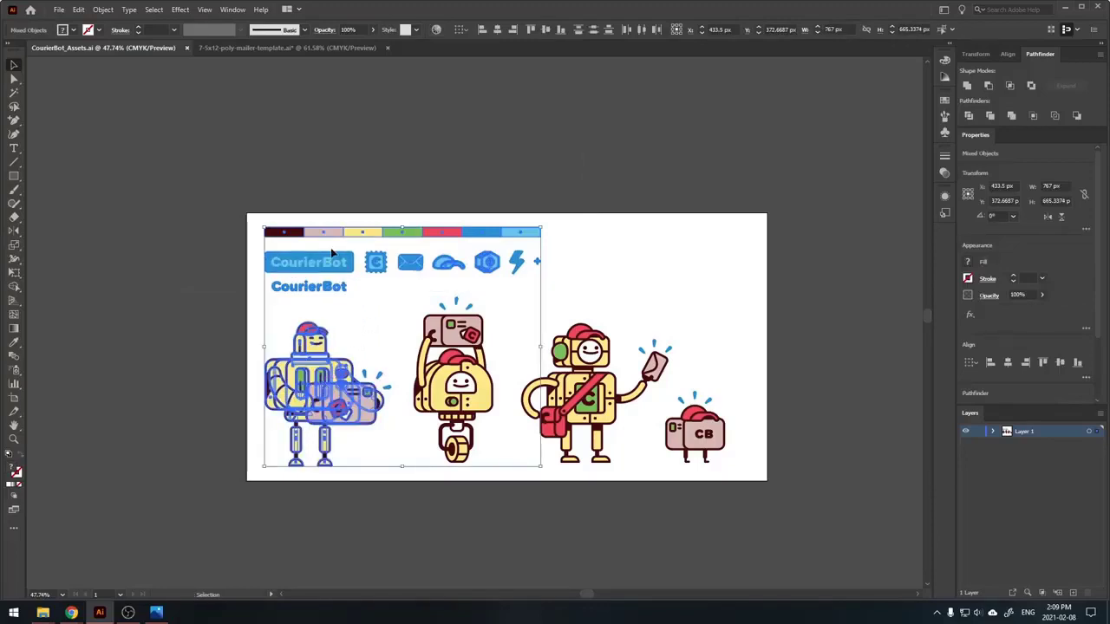
left_click_drag(327, 232, 520, 298)
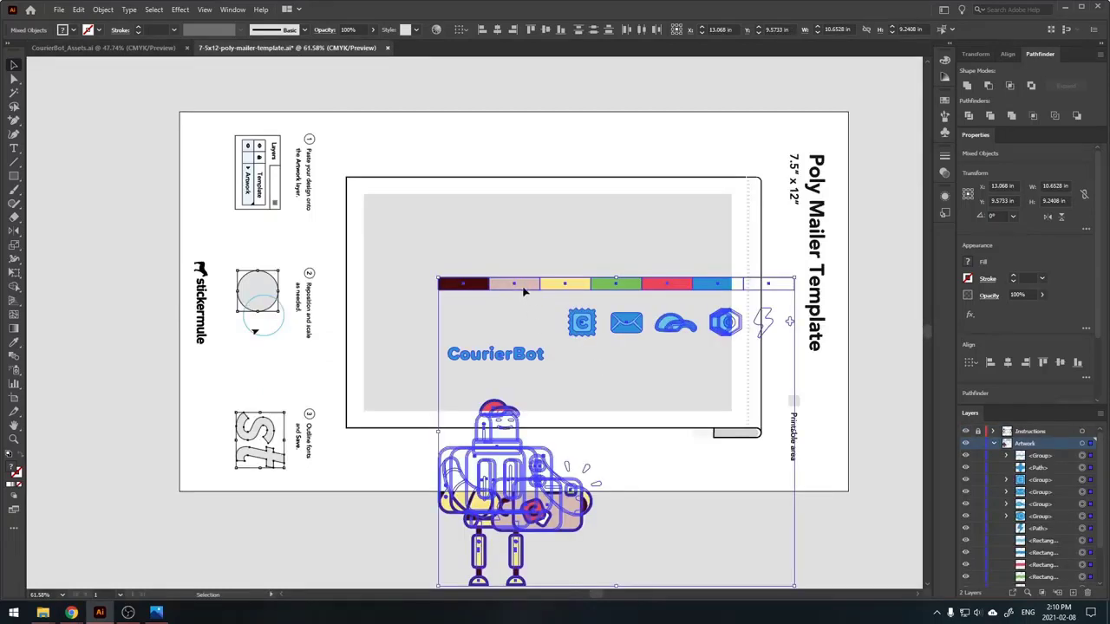
Step: Drop the artwork with the colour bar above the artboard, icons and wordmark below, robot left
left_click_drag(523, 292, 413, 104)
left_click(627, 211)
left_click_drag(704, 208, 254, 124)
left_click_drag(468, 142, 497, 529)
left_click(431, 324)
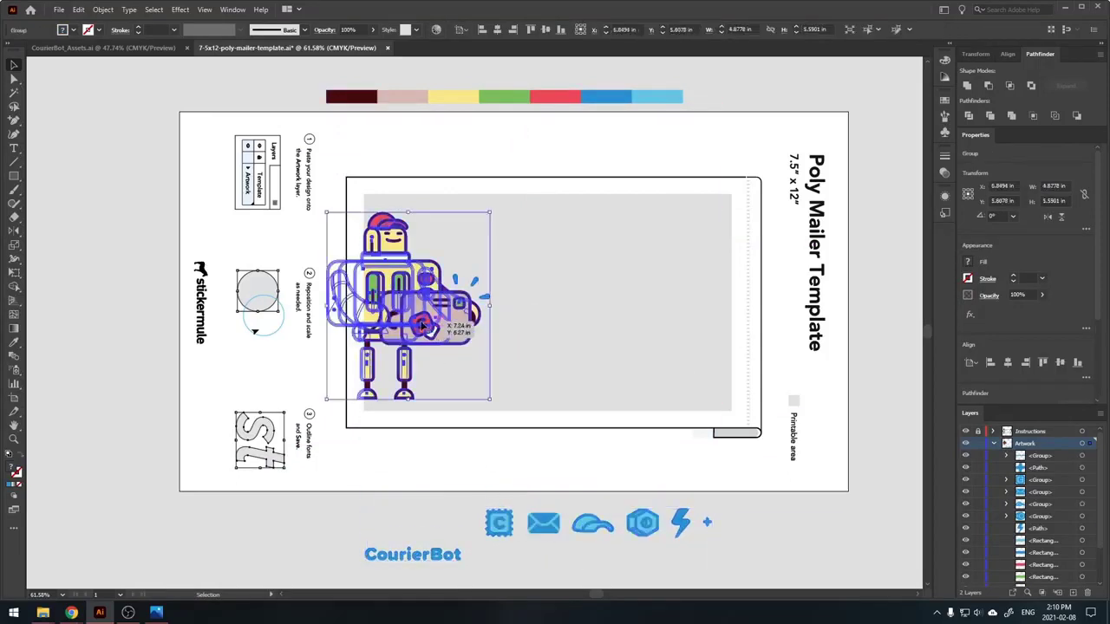
left_click_drag(423, 324, 112, 312)
left_click(144, 178)
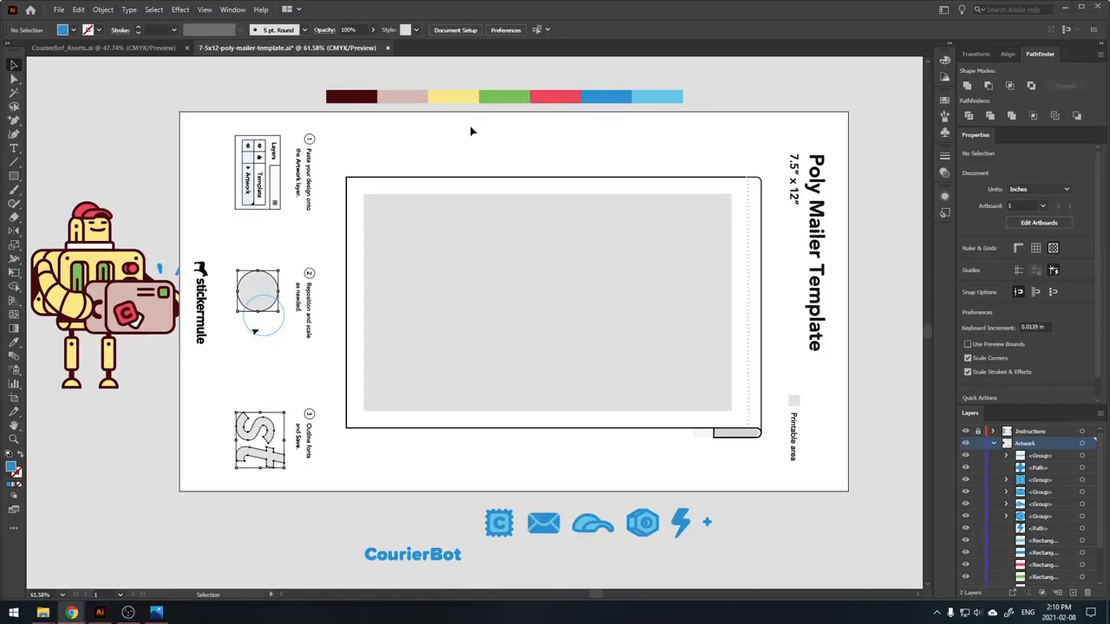
Step: Draw a rectangle over the lower printable area and pull its top-left corner down into a slant
left_click(14, 177)
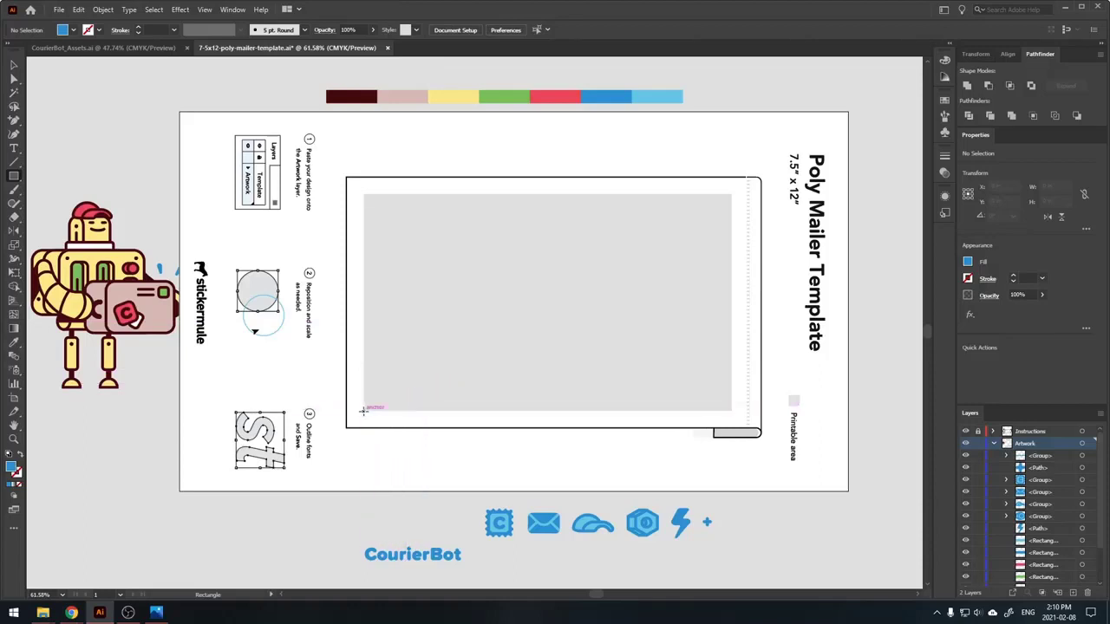
left_click_drag(363, 411, 731, 292)
key("v")
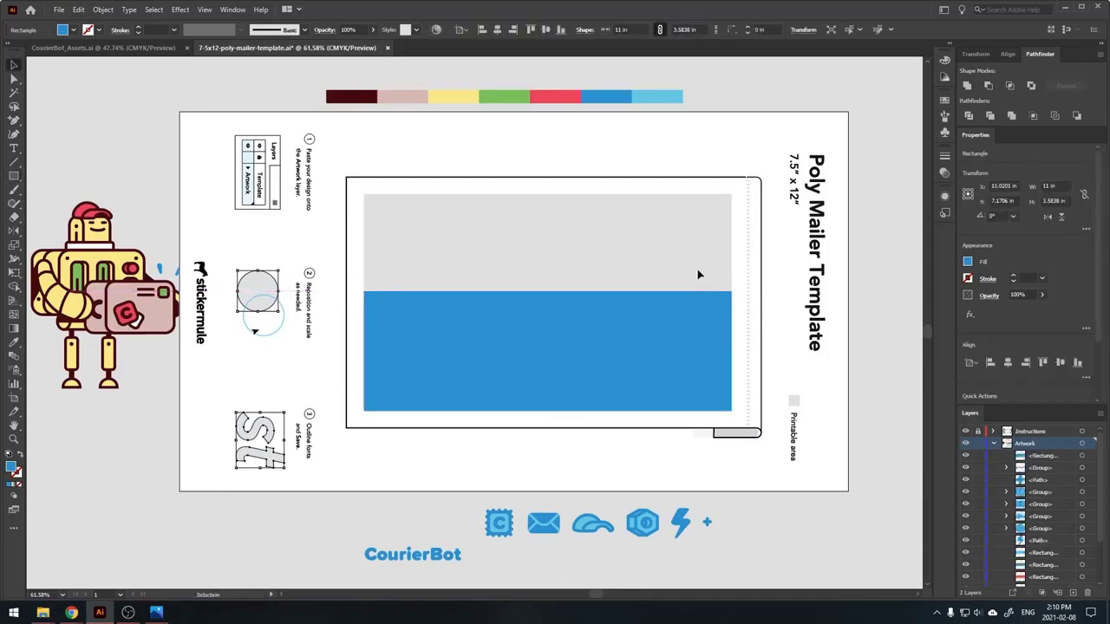
left_click(699, 275)
key("a")
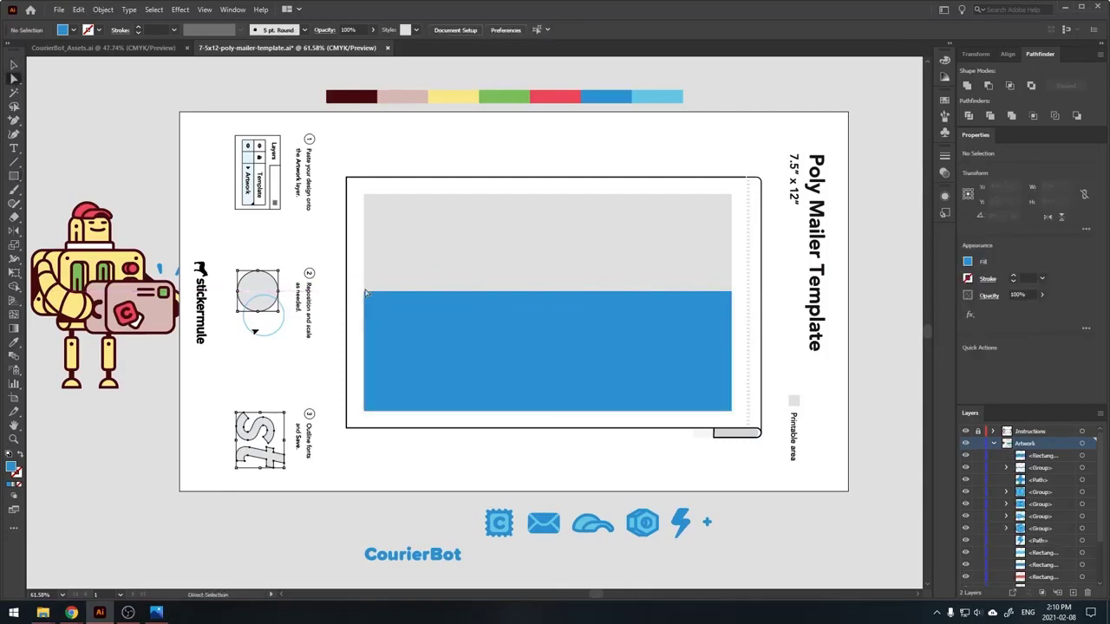
left_click_drag(364, 292, 367, 398)
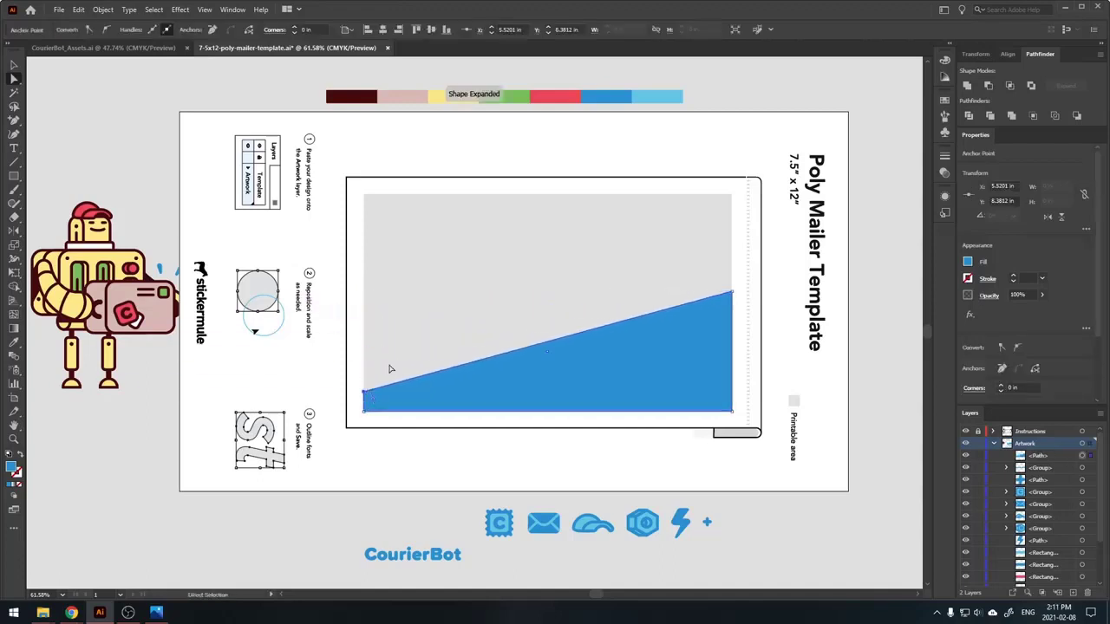
left_click(384, 368)
key("v")
Step: Fill the slanted shape with the light blue sampled from the colour strip
left_click(413, 392)
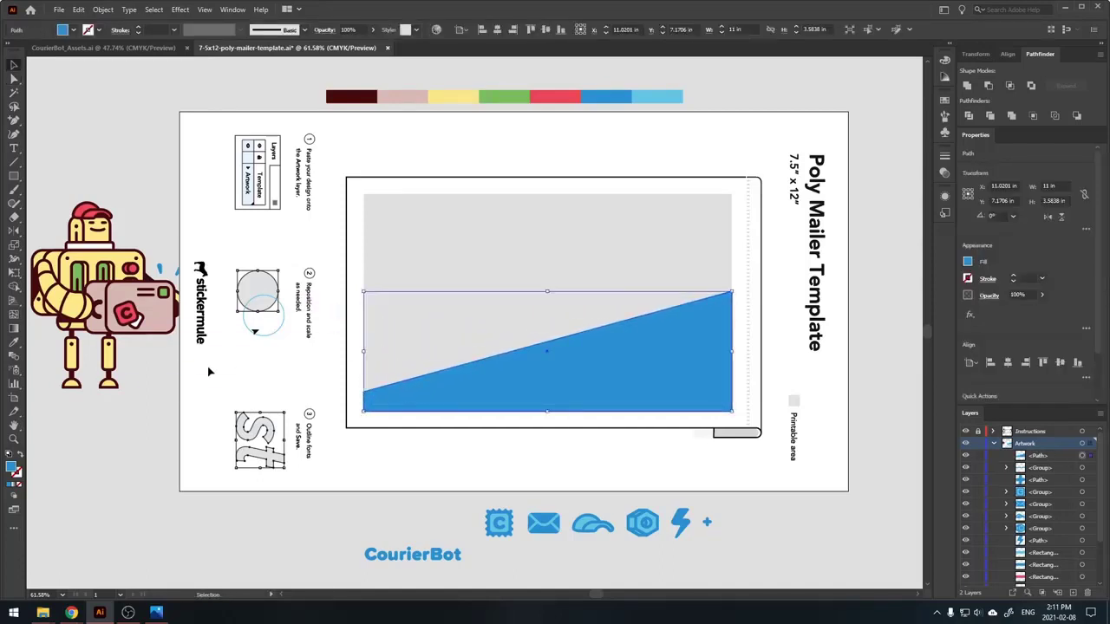
left_click(14, 342)
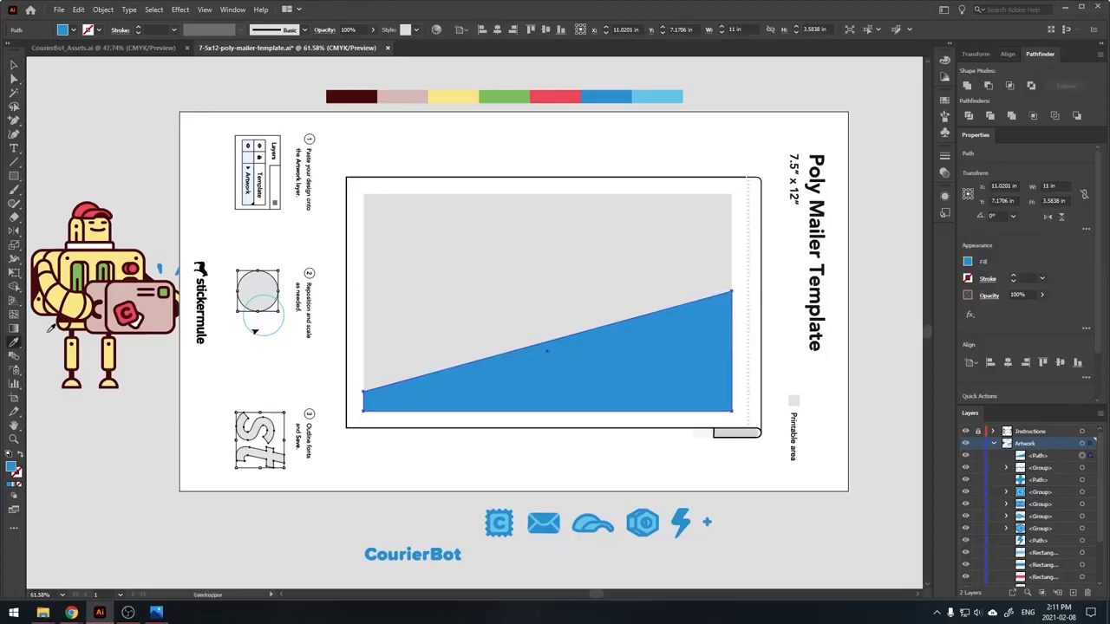
left_click(663, 96)
key("v")
left_click(550, 262)
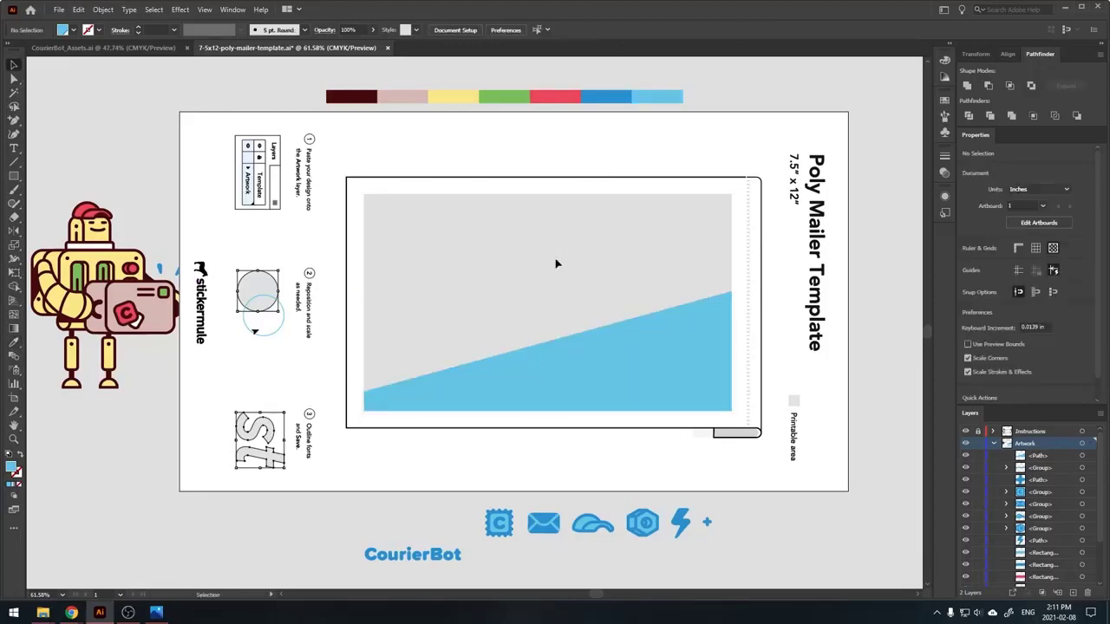
Step: Move the robot onto the artboard, bring it to front, scale it down and position it
left_click_drag(134, 299, 469, 309)
right_click(469, 308)
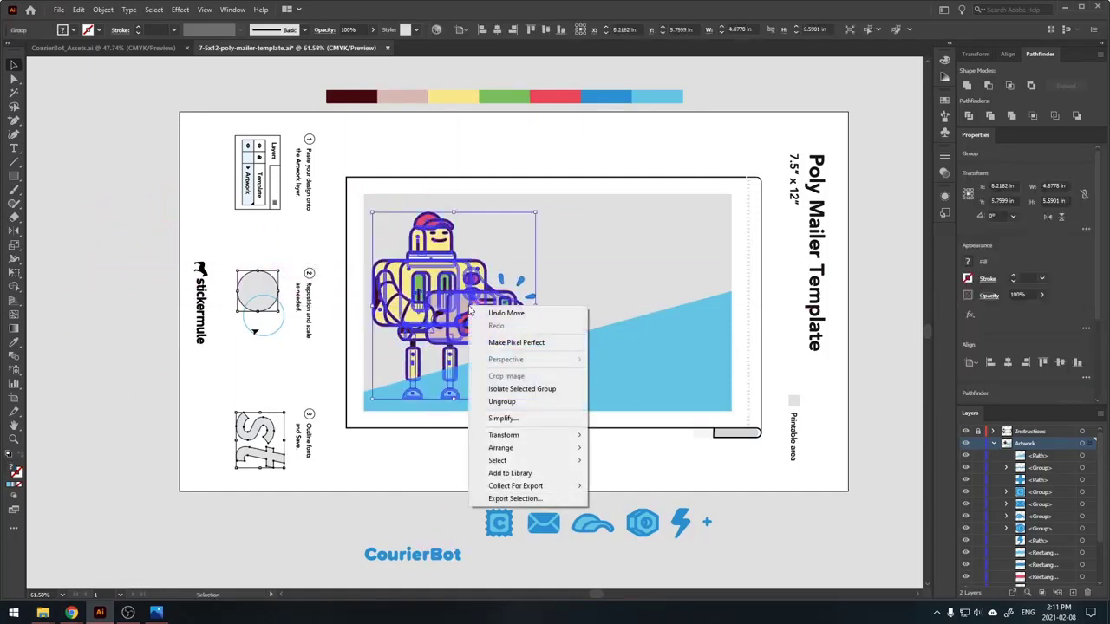
mouse_move(560, 448)
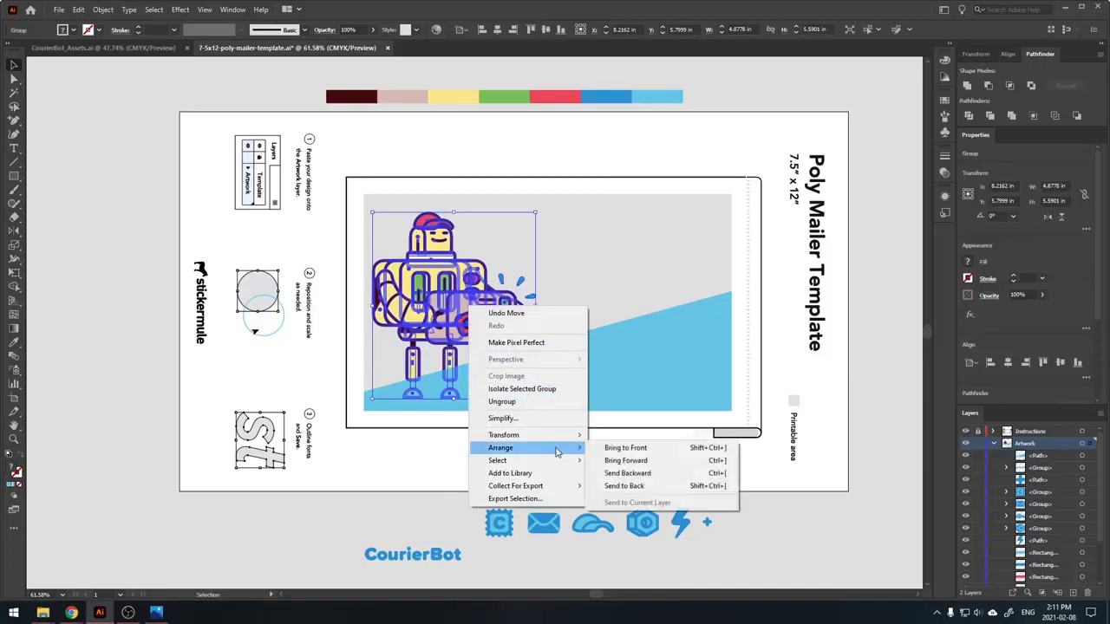
left_click(605, 448)
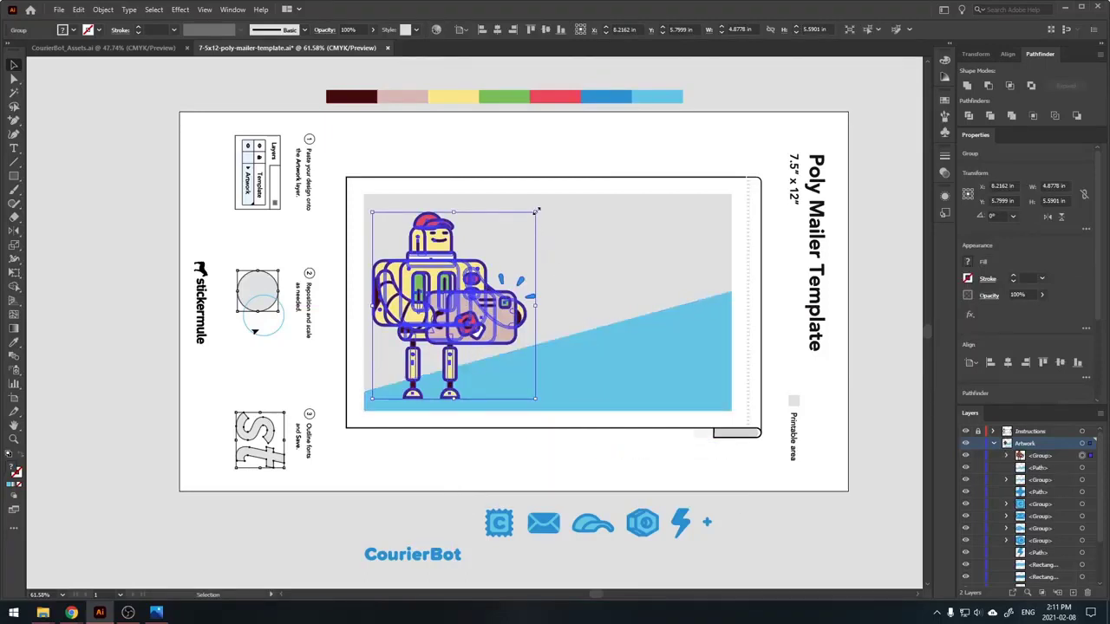
left_click_drag(536, 210, 526, 223)
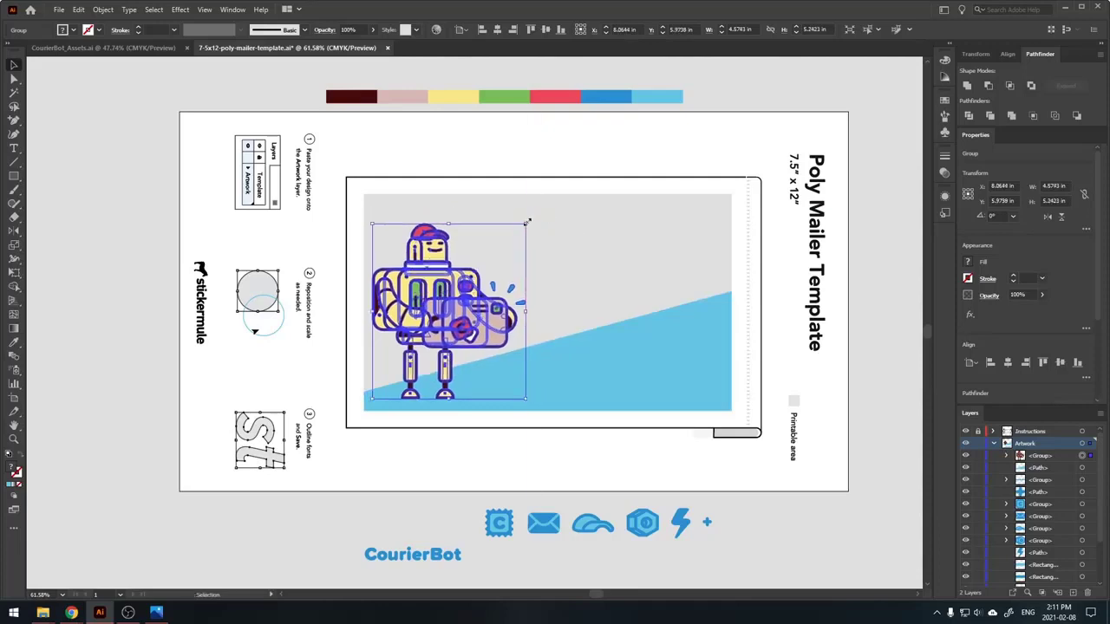
left_click(562, 226)
left_click_drag(443, 300, 406, 304)
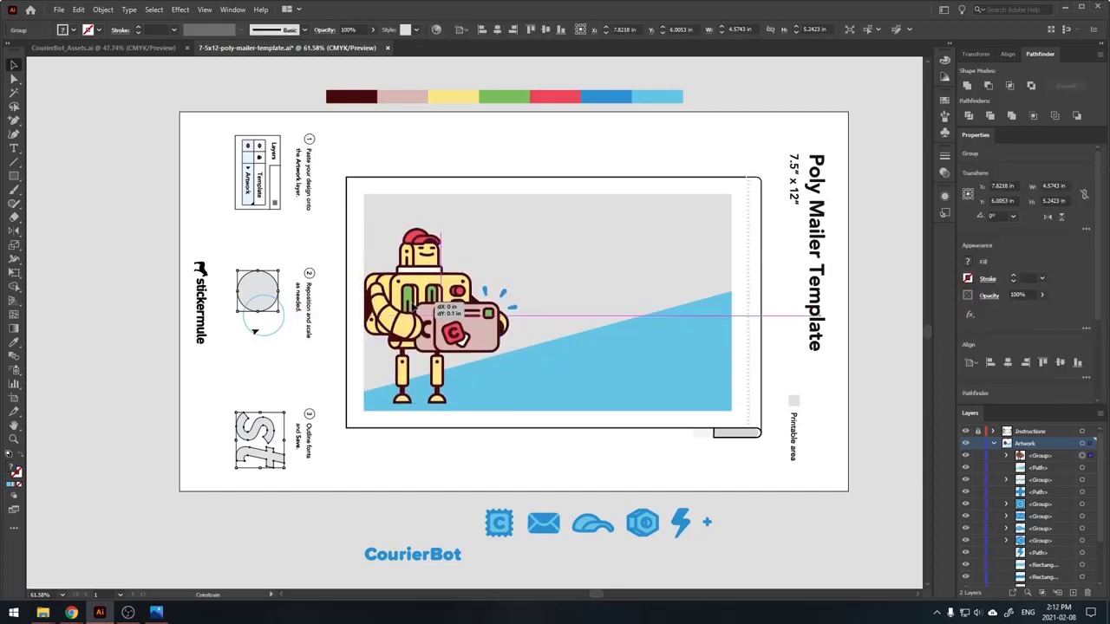
left_click_drag(425, 304, 595, 302)
left_click(468, 262)
Step: Nudge the robot's maroon outline piece left, flush with the printable area's edge
key("a")
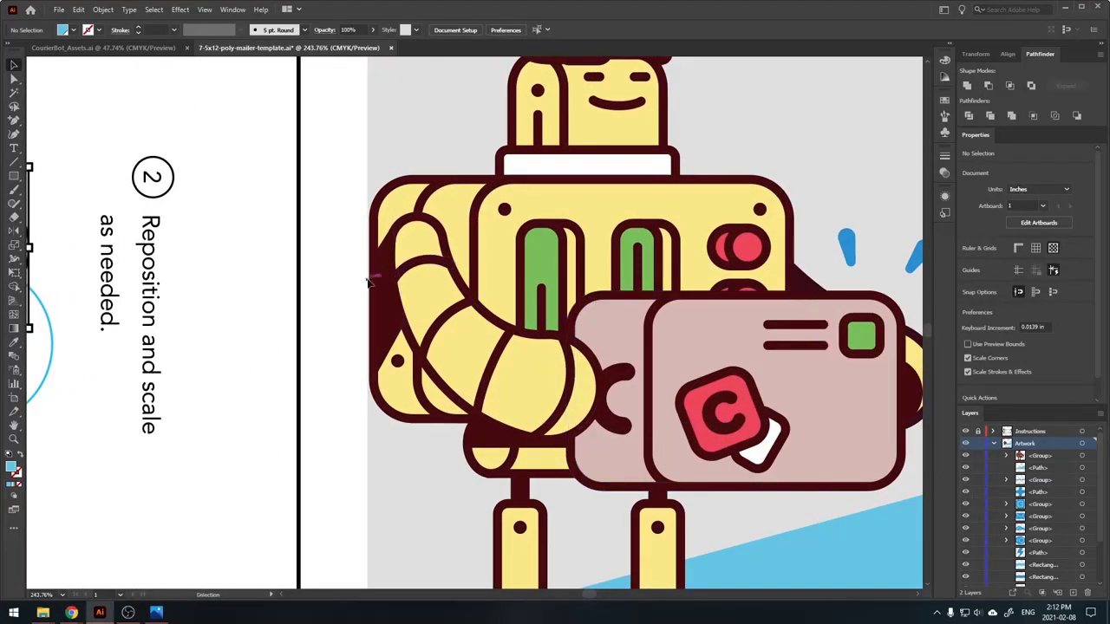
left_click_drag(367, 277, 605, 287)
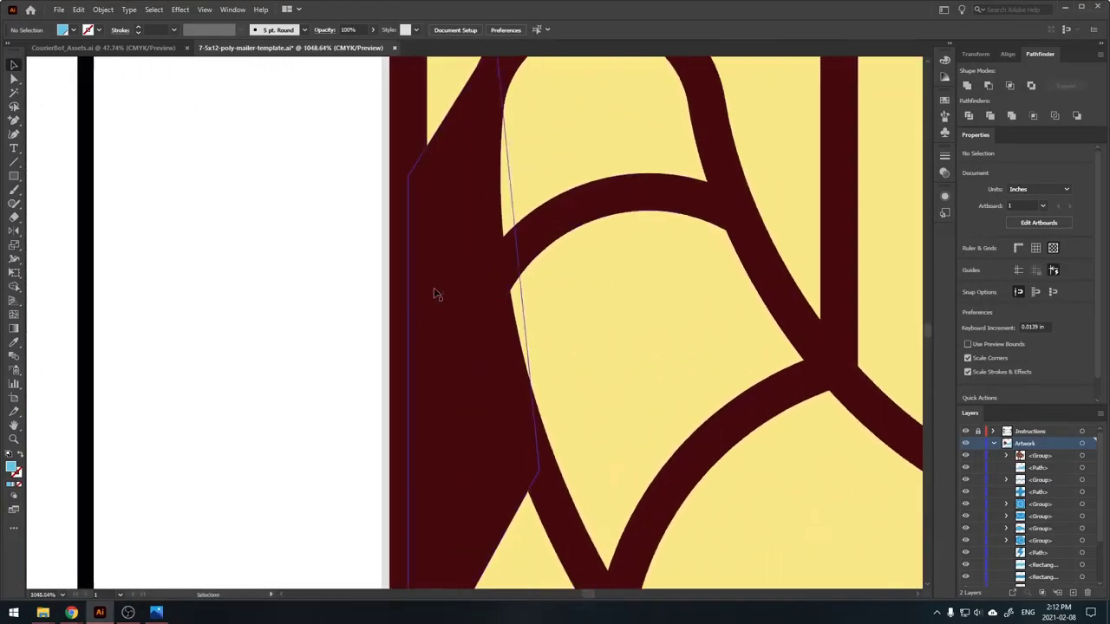
left_click_drag(437, 295, 384, 295)
left_click(356, 299)
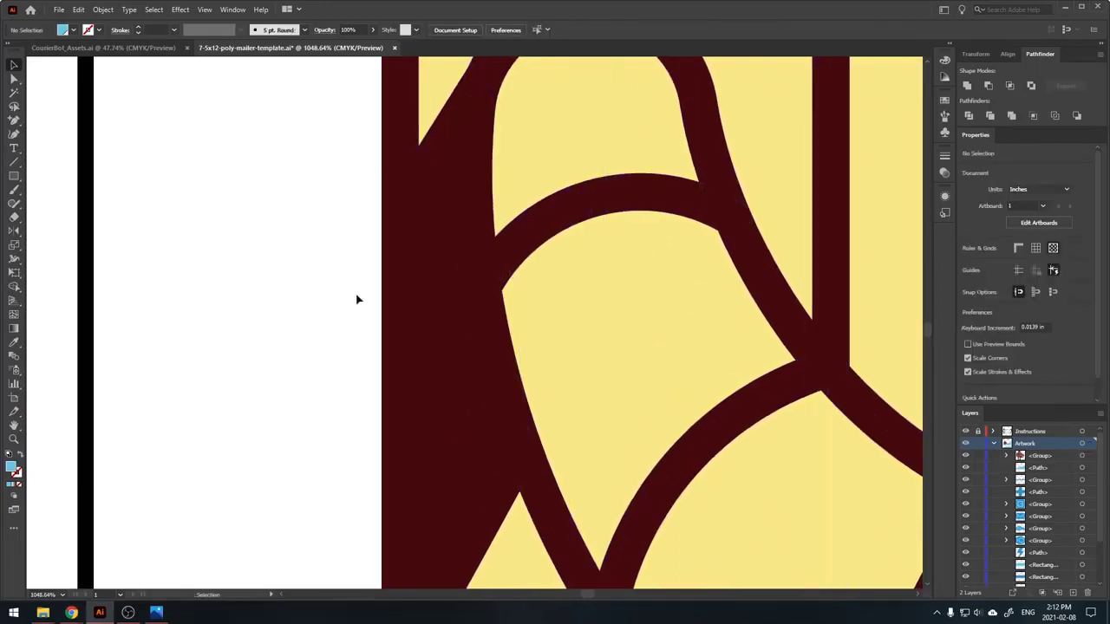
left_click_drag(706, 335, 425, 340)
scroll(746, 322, "right", 5)
left_click_drag(746, 322, 660, 327)
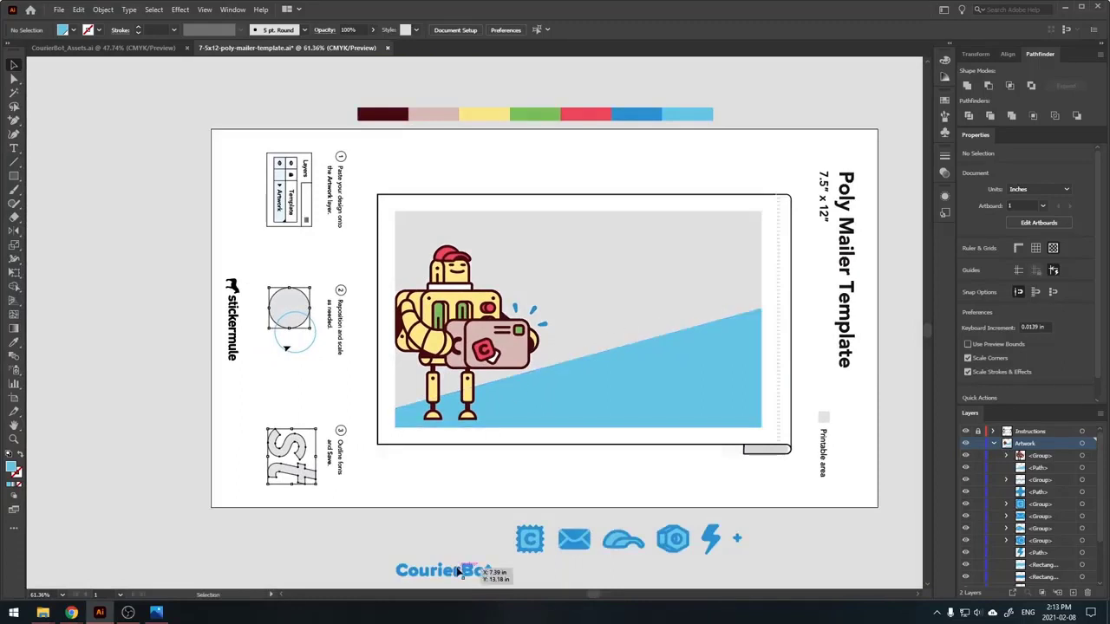
Step: Place the CourierBot wordmark on the blue shape, bring it to front, and fill it white
left_click_drag(460, 576, 695, 399)
right_click(695, 398)
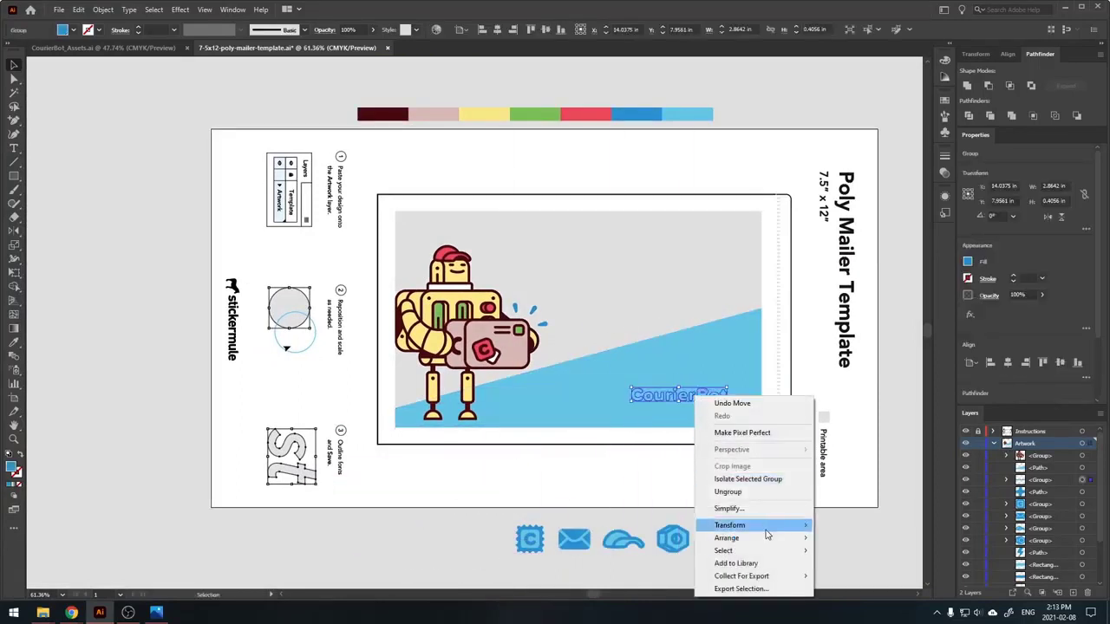
mouse_move(770, 539)
left_click(832, 538)
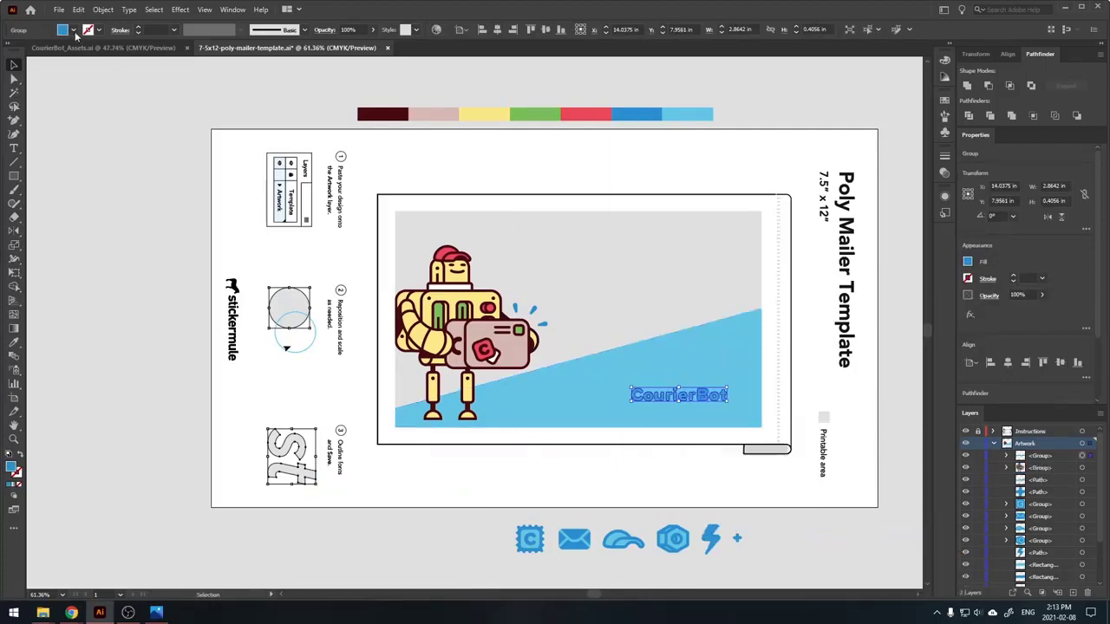
left_click(75, 33)
left_click(27, 53)
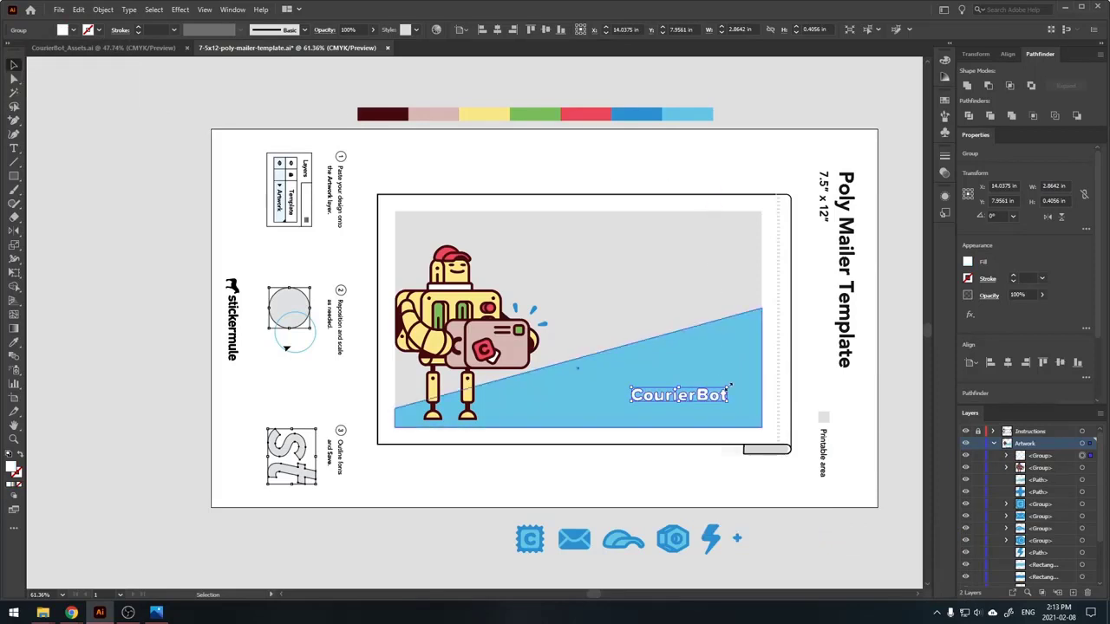
Step: Shrink the wordmark slightly and move it to the blue shape's lower-right corner
left_click_drag(730, 386, 547, 415)
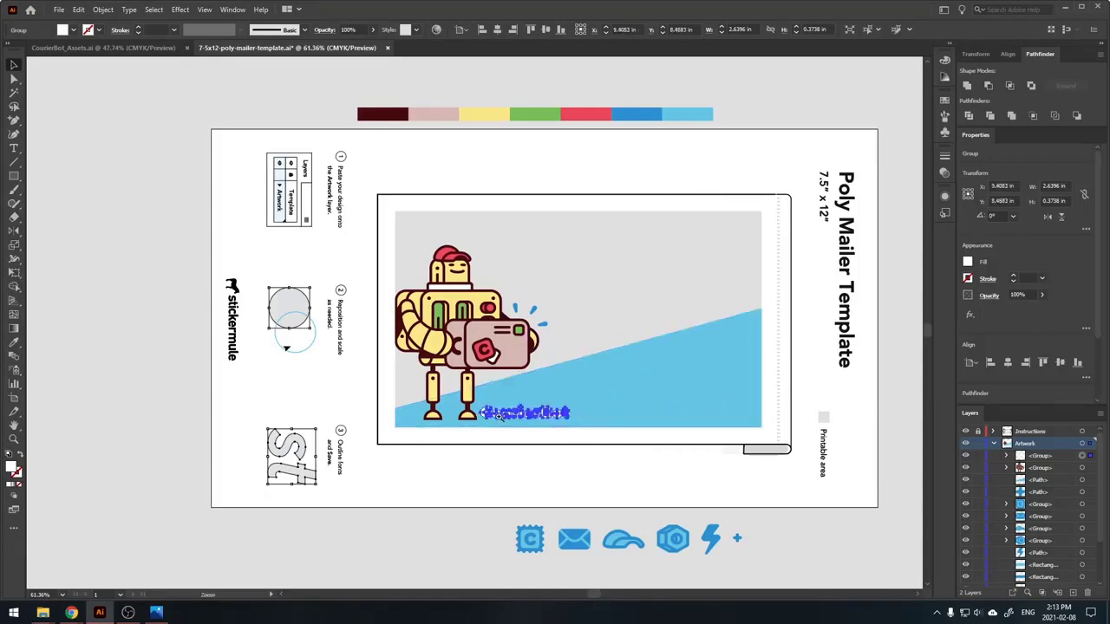
left_click(508, 418, "ctrl")
left_click(508, 418, "ctrl")
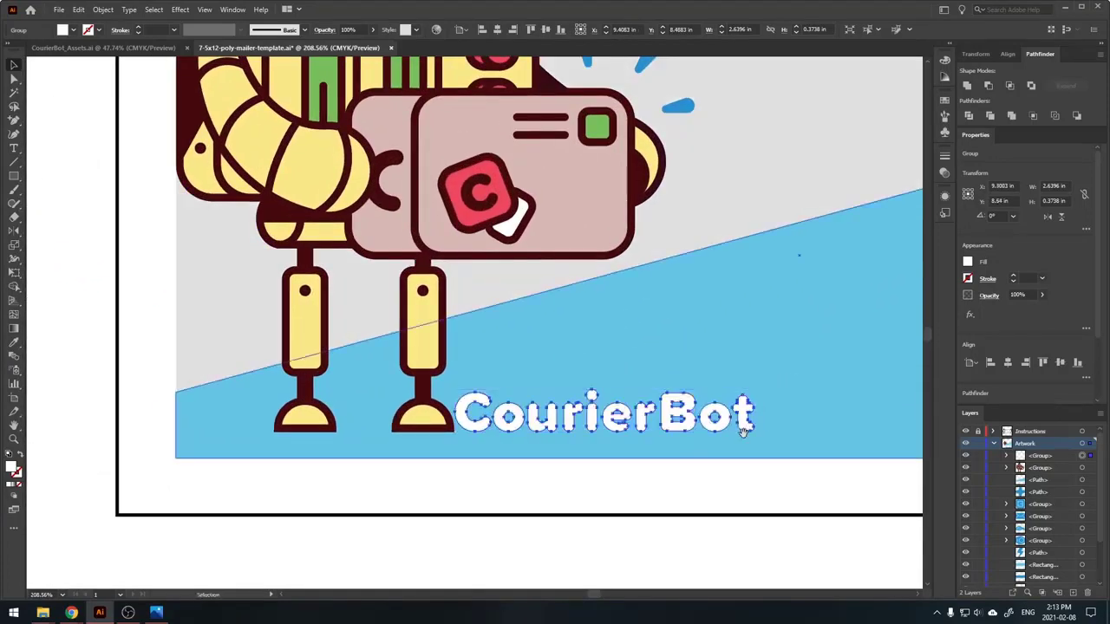
scroll(755, 429, "down", 6)
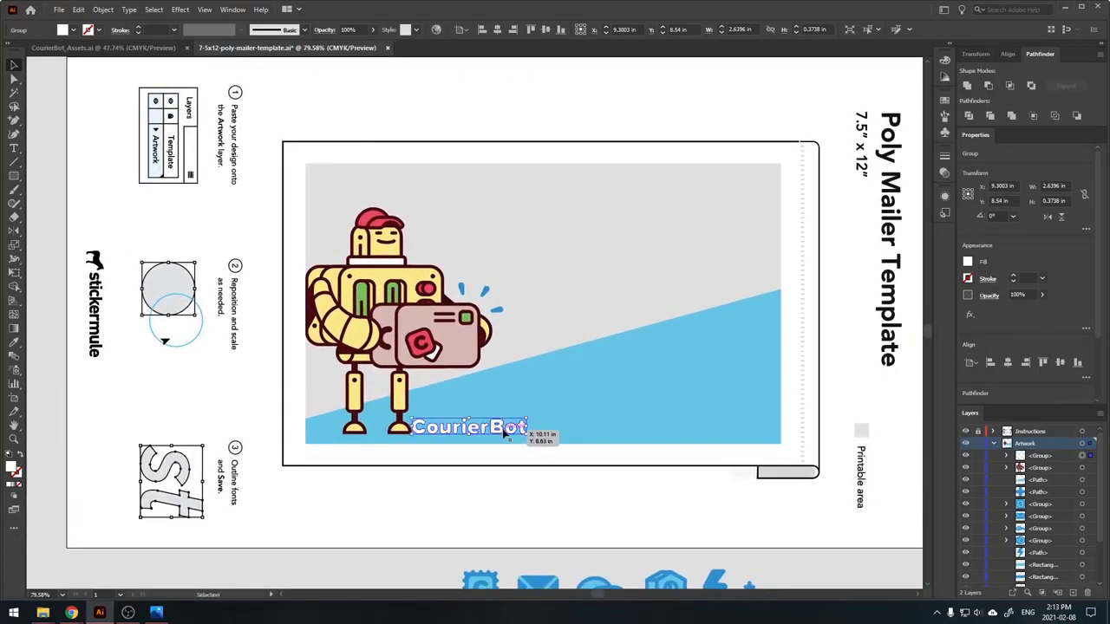
left_click_drag(507, 438, 744, 442)
left_click(811, 487)
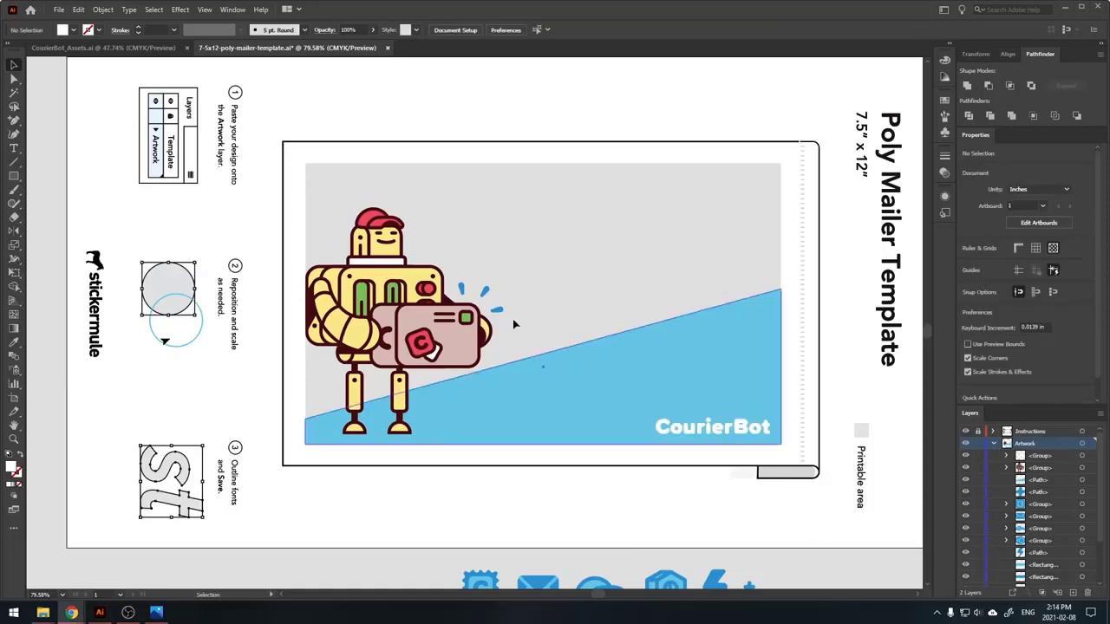
Step: Start a text line near the top of the printable area, replace the placeholder with the tagline, and select it
left_click(13, 149)
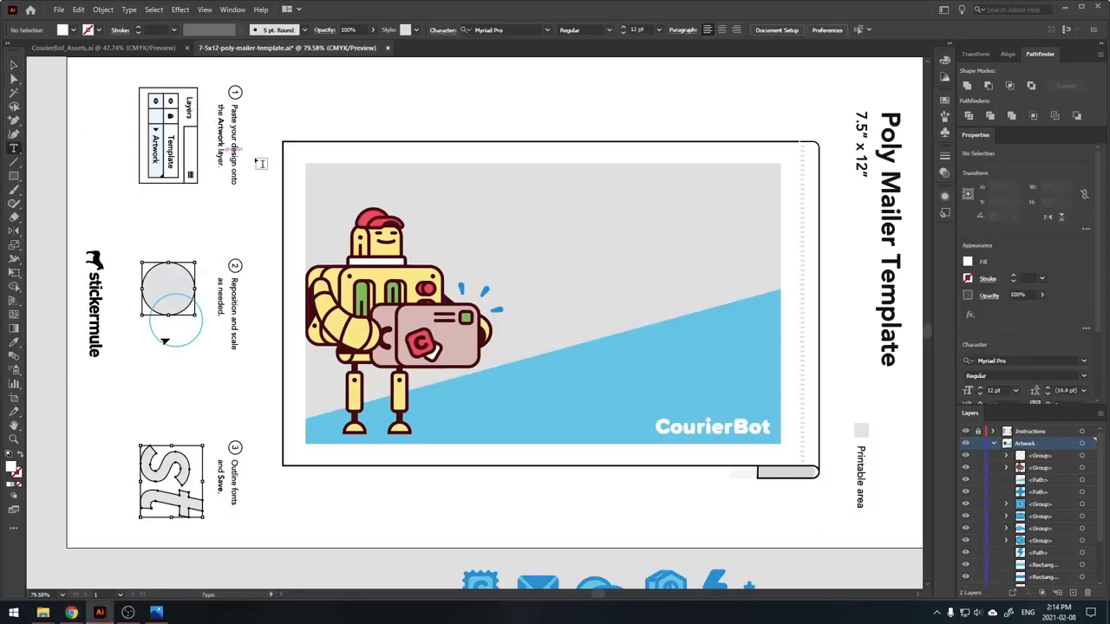
left_click(505, 207)
key("BackSpace")
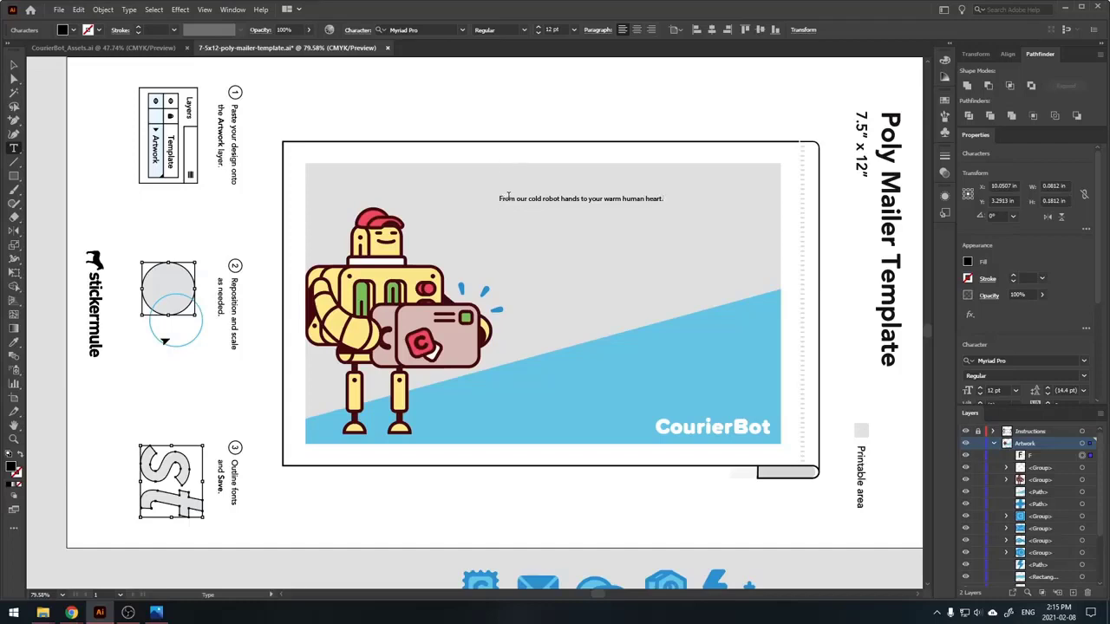
triple_click(508, 198)
left_click(508, 198)
triple_click(508, 198)
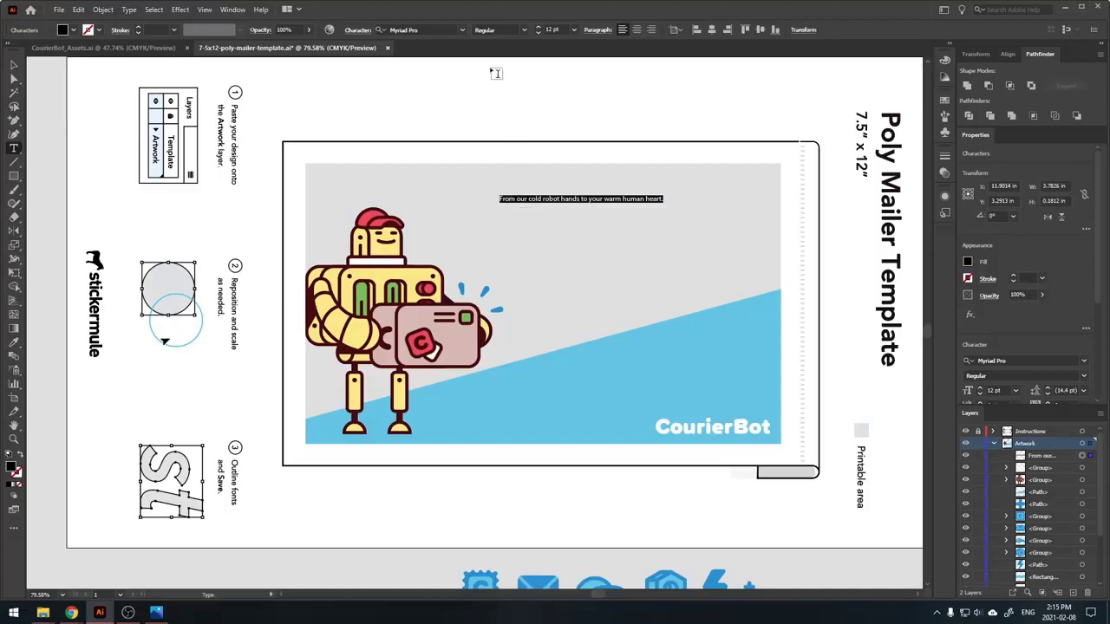
Step: Set the tagline in Proxima Soft Extrabold at 50 pt
left_click(463, 30)
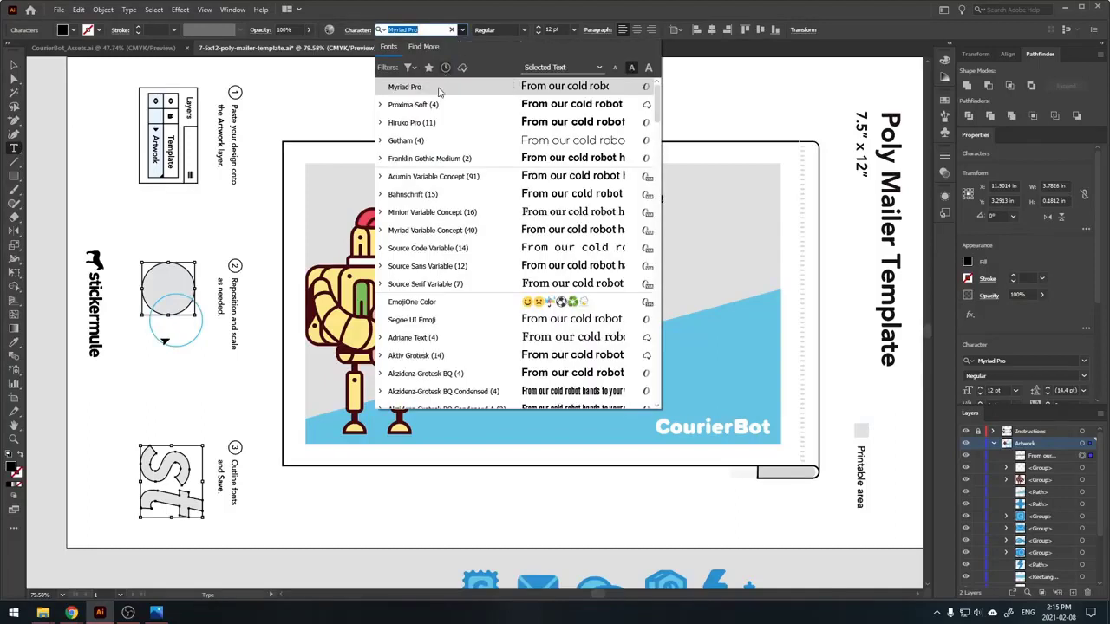
left_click(415, 104)
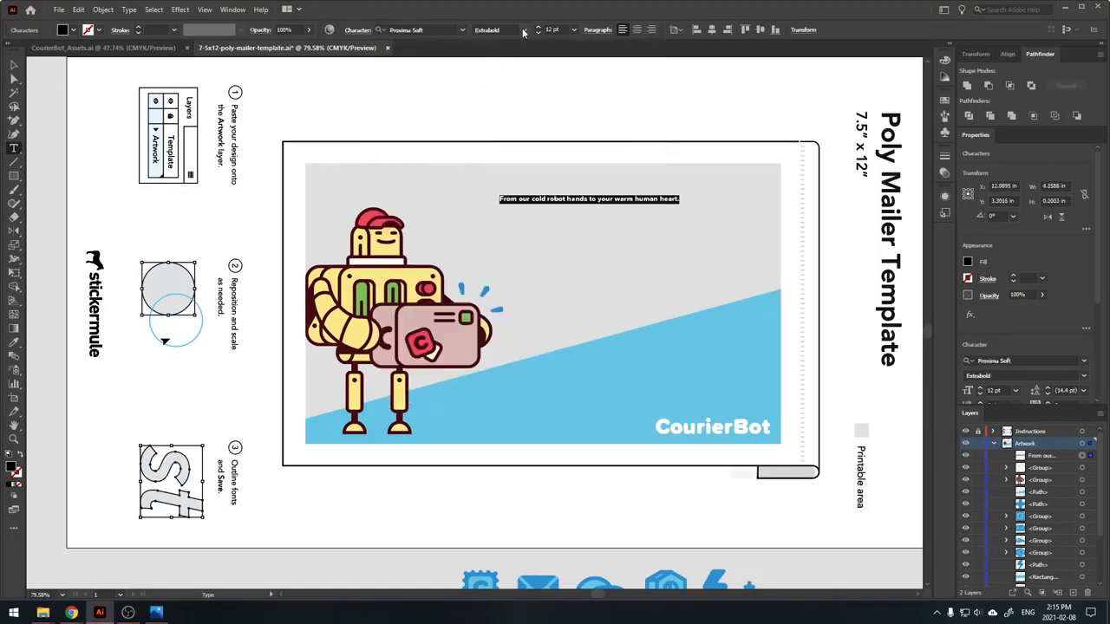
left_click(558, 29)
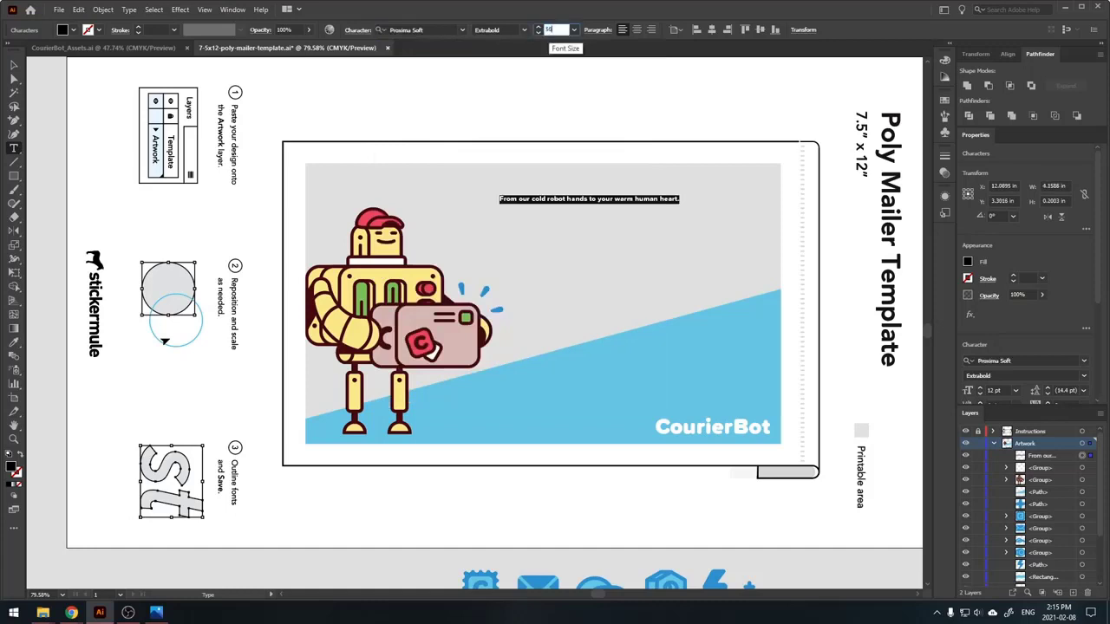
type("50")
key("Return")
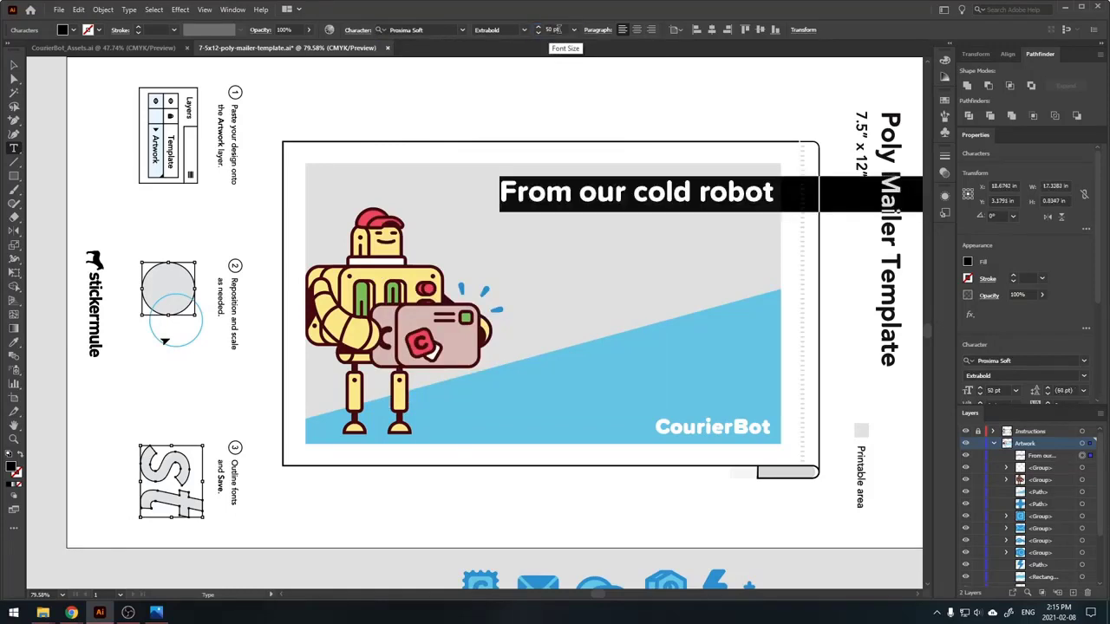
Step: Break the headline onto three lines and give it 55 pt leading
left_click(726, 193)
type("hands to your warm")
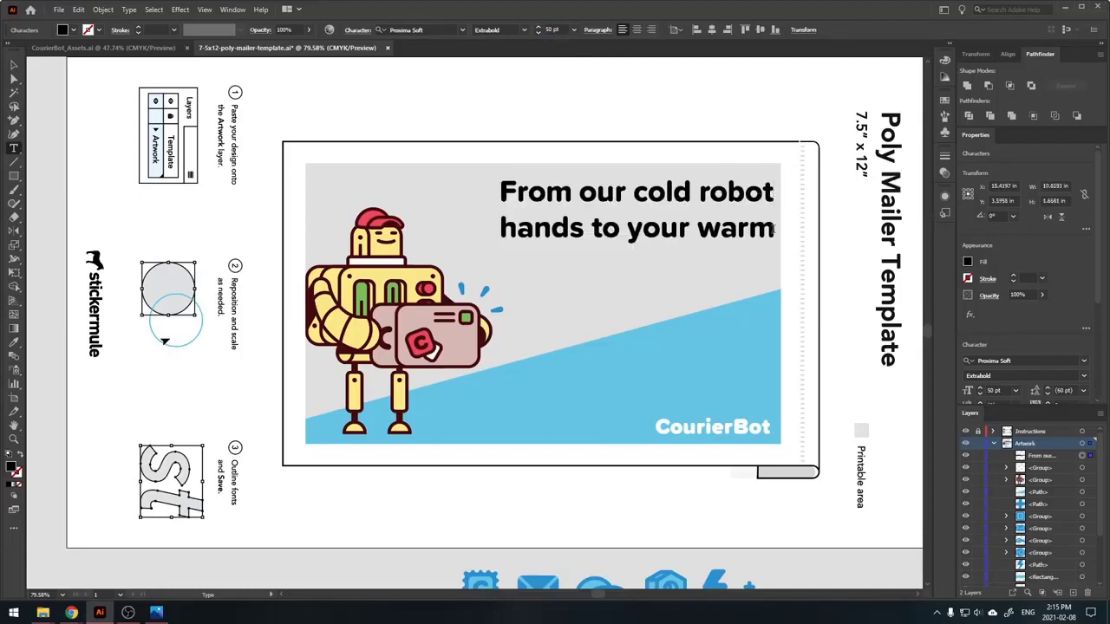
key("Return")
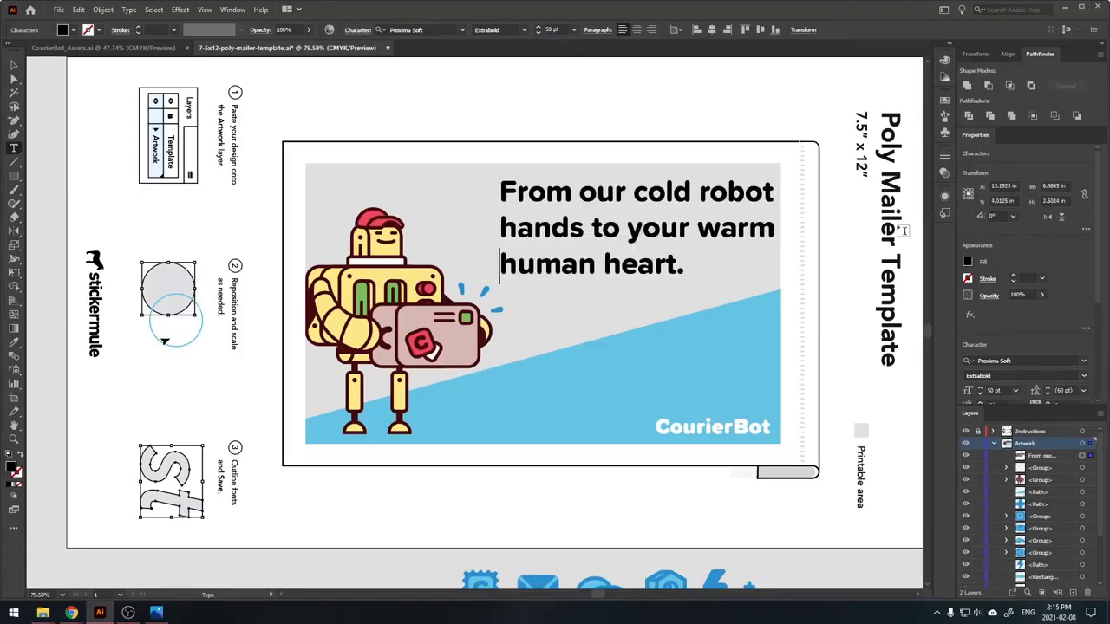
scroll(982, 233, "down", 3)
key("ctrl+a")
left_click(1062, 340)
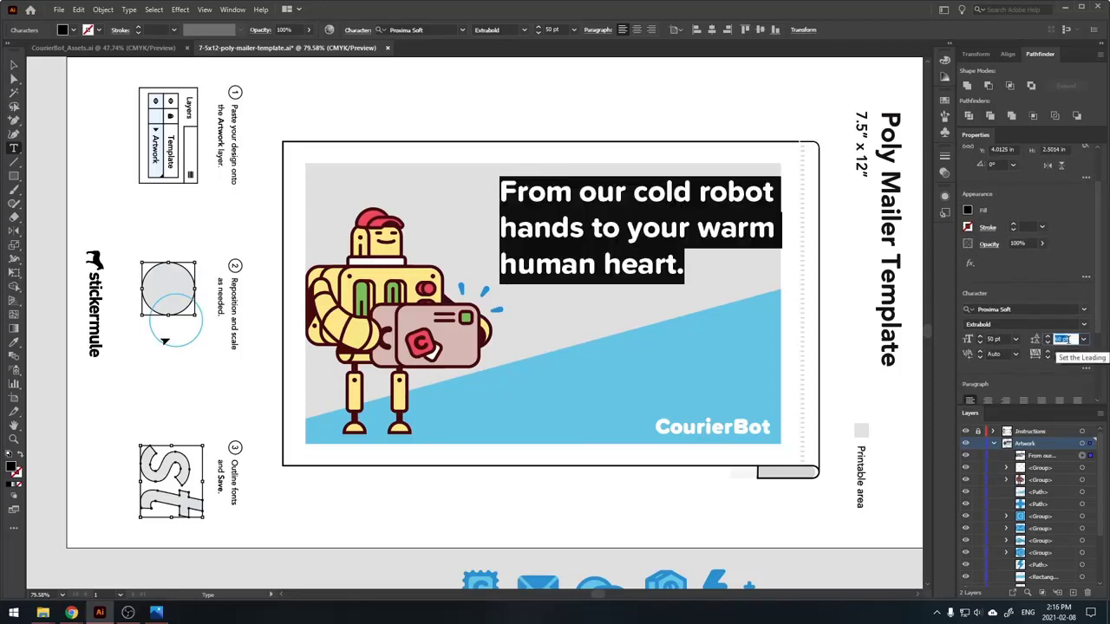
type("55")
key("Return")
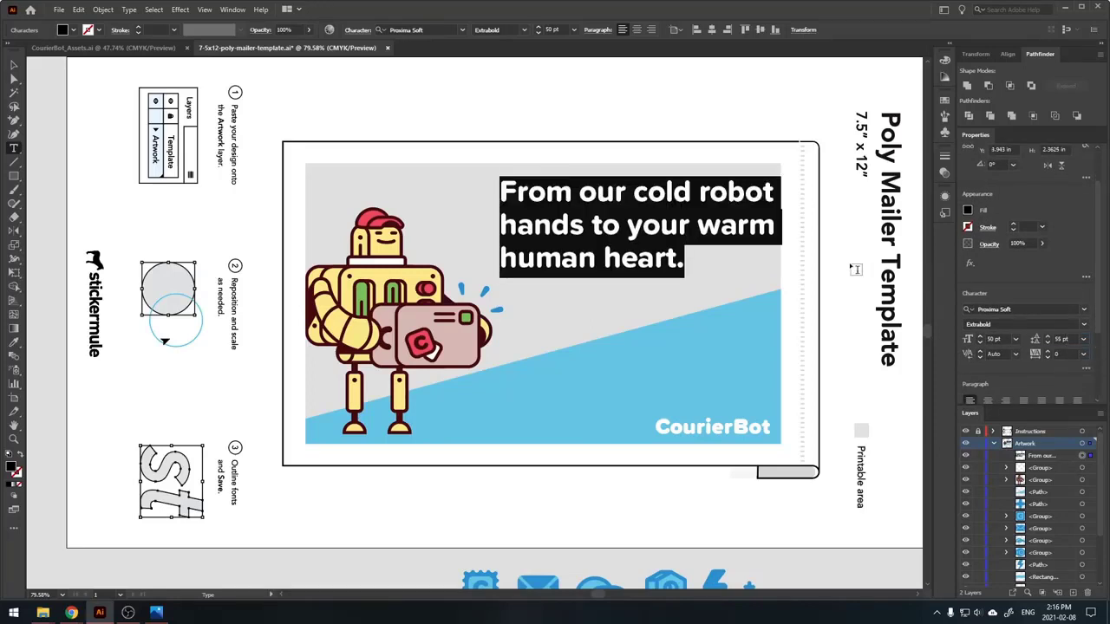
left_click(652, 226)
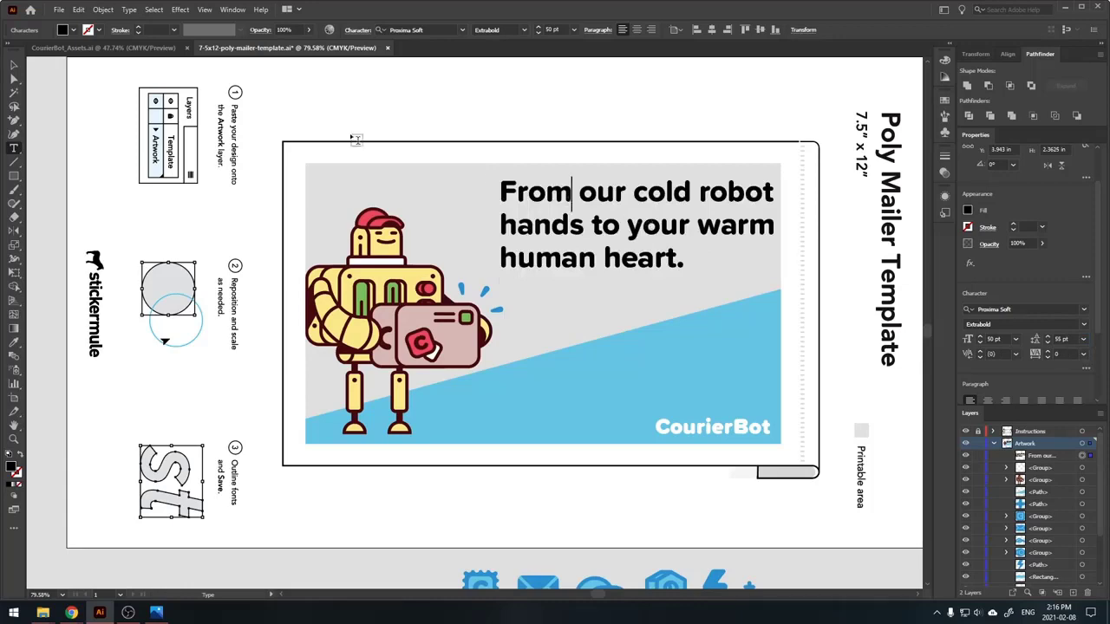
key("Escape")
left_click_drag(788, 309, 690, 318)
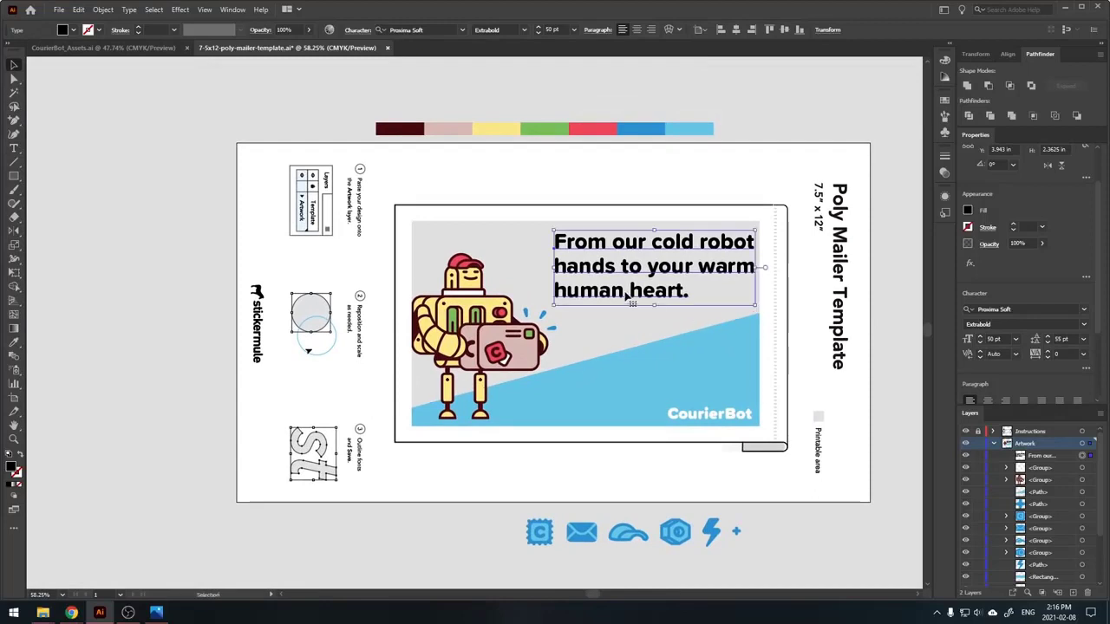
Step: Colour the whole headline dark red by eyedropping the dark red palette swatch
key("i")
left_click(408, 131)
key("v")
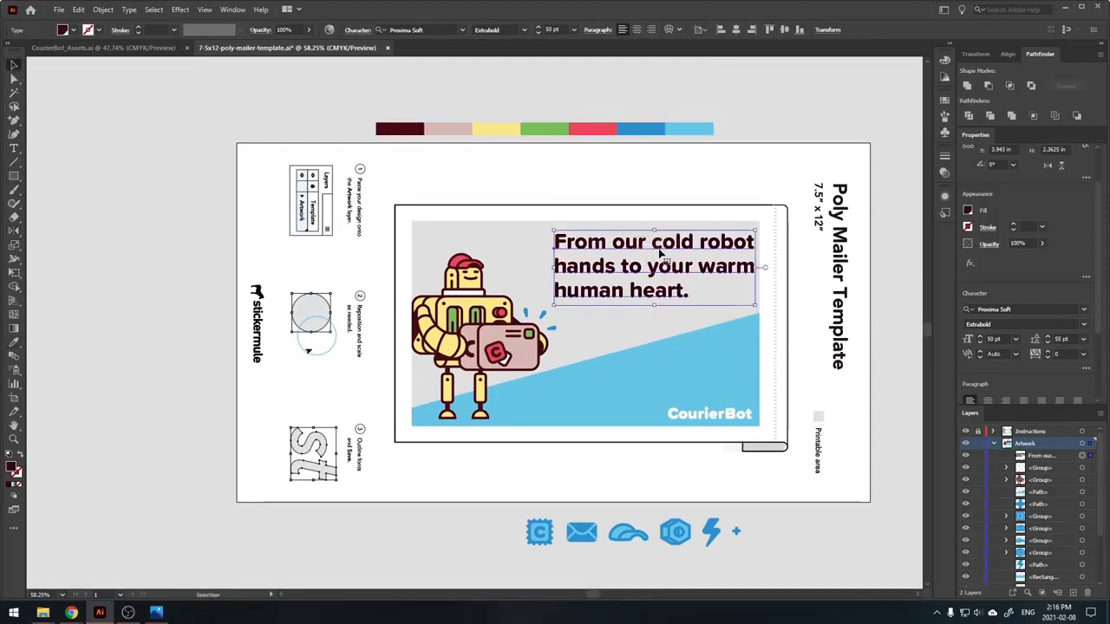
Step: Make 'cold robot hands' blue and 'warm human heart' red from the swatches, then deselect
key("t")
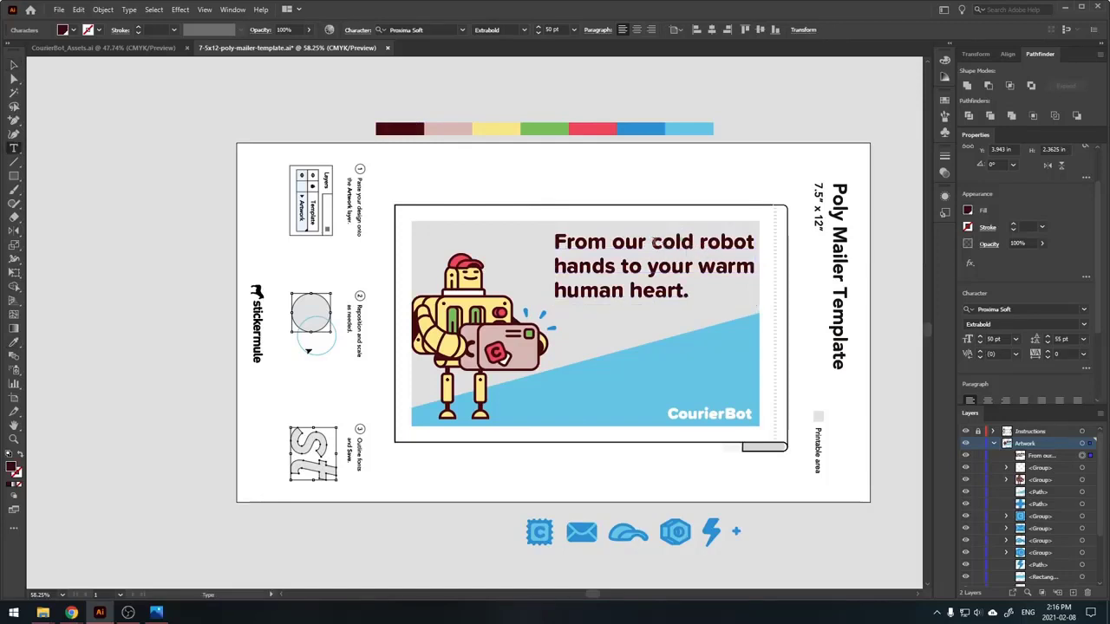
left_click_drag(651, 242, 616, 266)
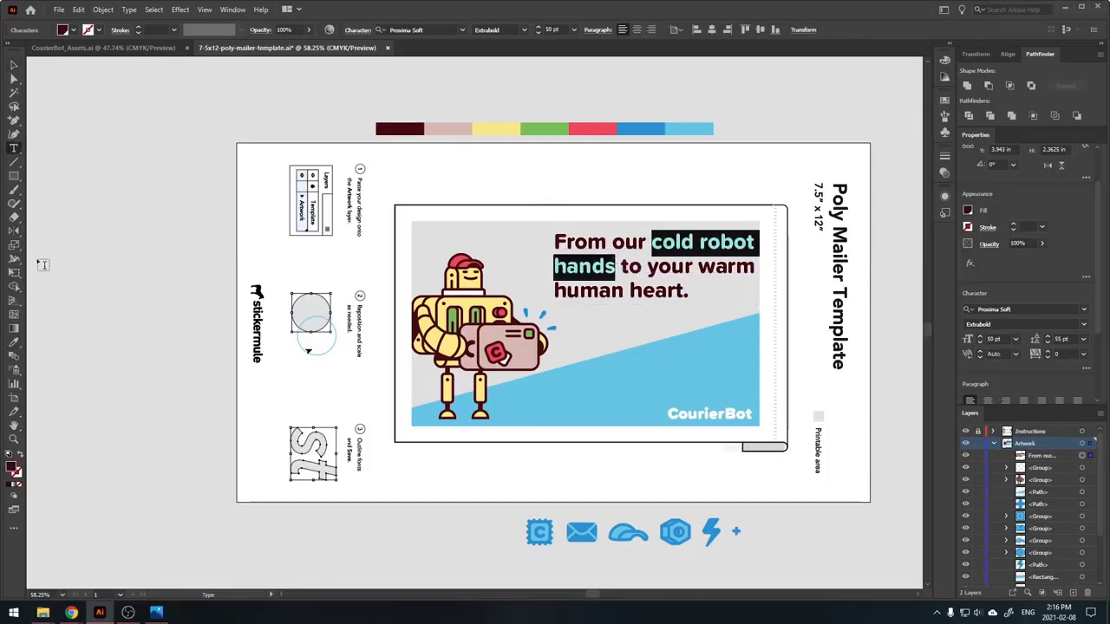
left_click(14, 344)
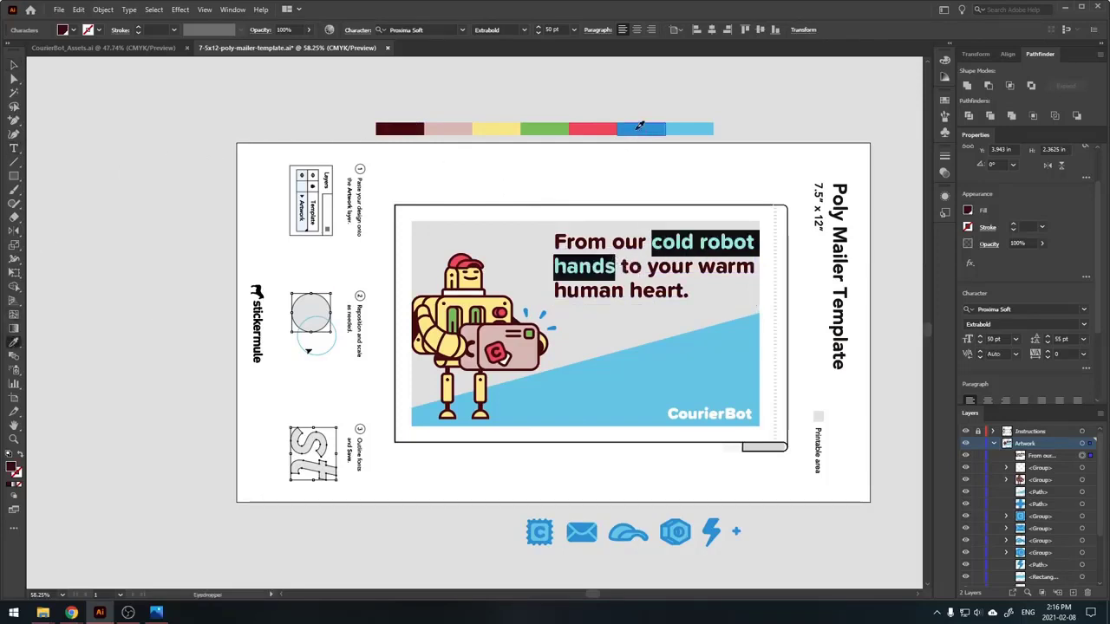
left_click(640, 130)
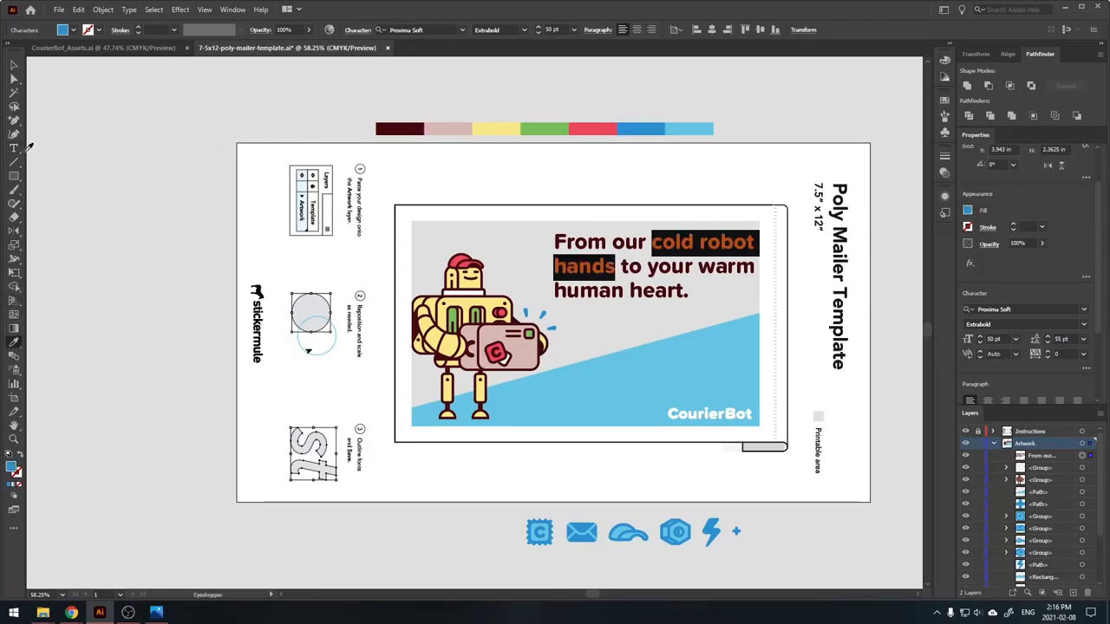
left_click(13, 148)
left_click_drag(699, 267, 685, 292)
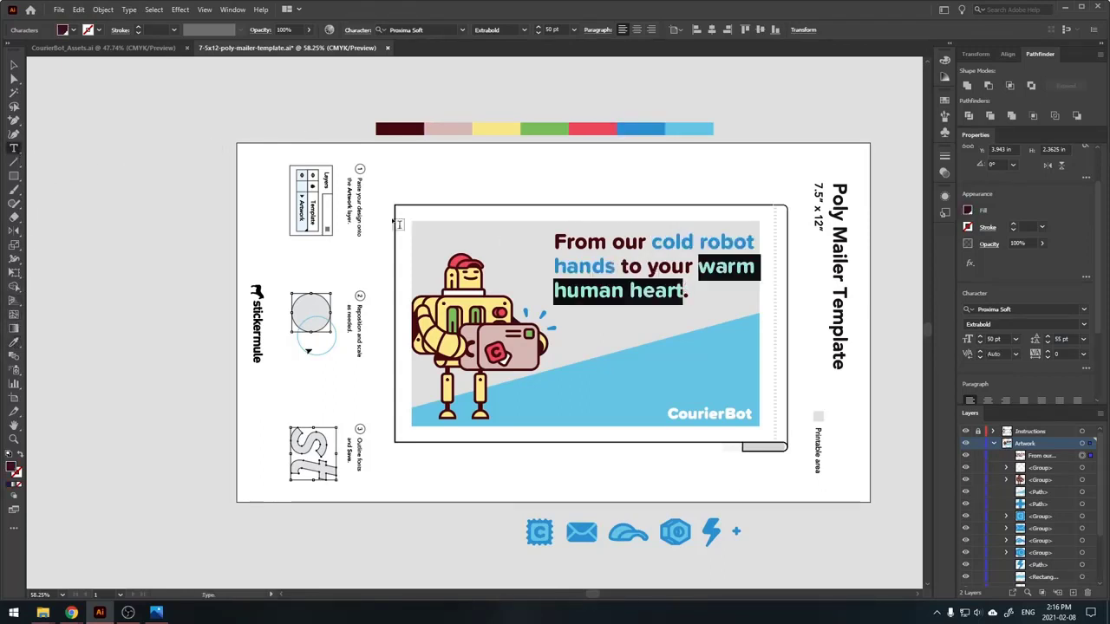
left_click(14, 343)
left_click(598, 130)
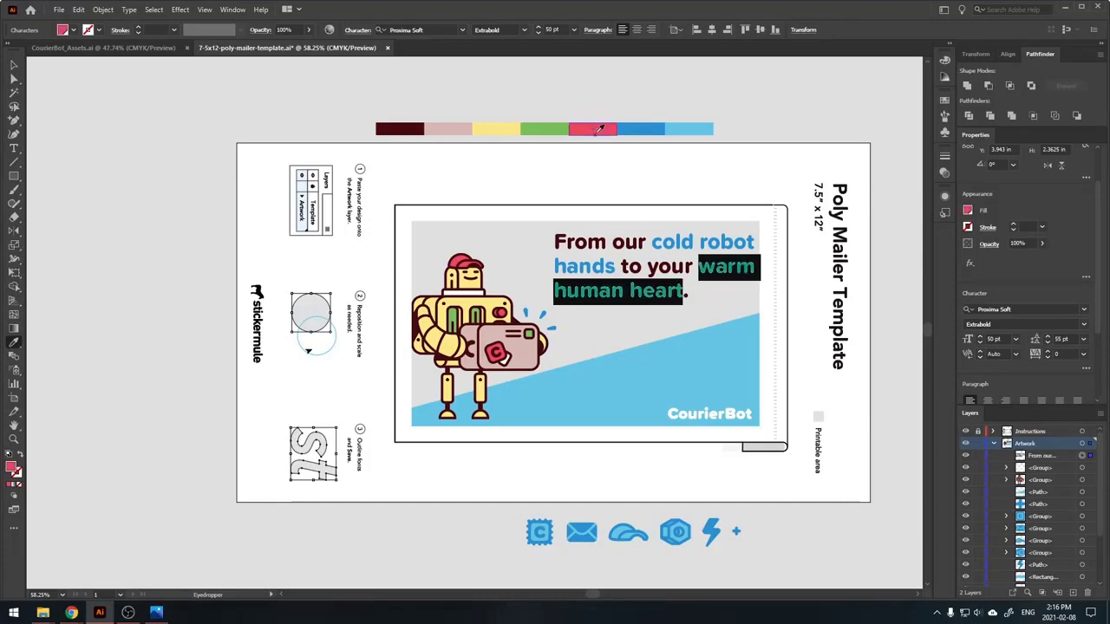
left_click(14, 66)
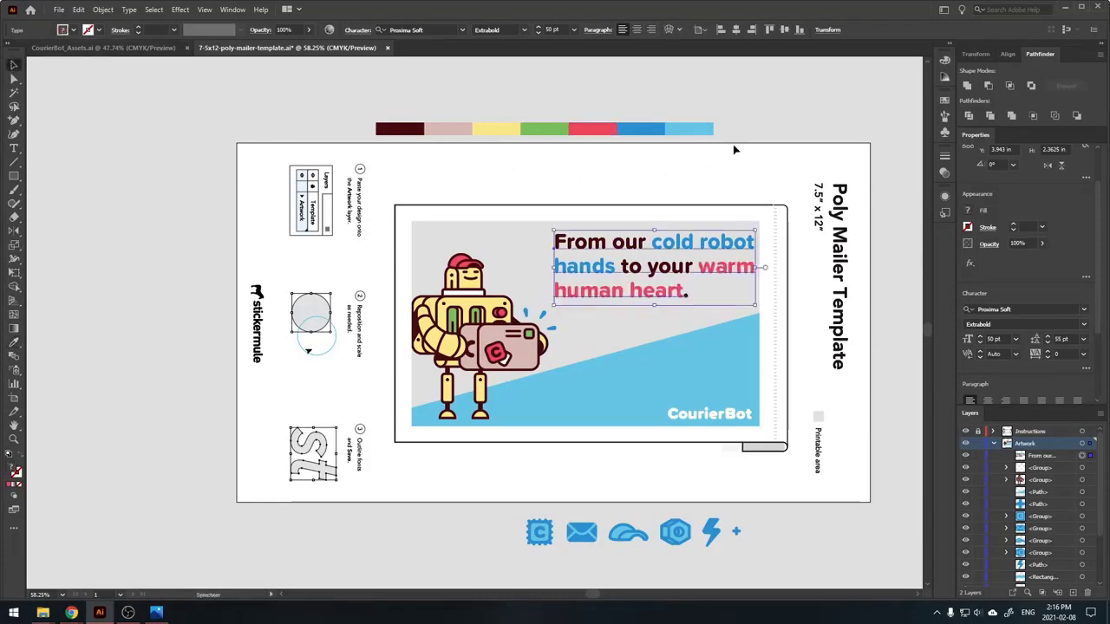
left_click(739, 206)
Step: Zoom in on the headline and shift its text frame slightly up and right
key("z")
left_click_drag(711, 255, 810, 239)
left_click_drag(616, 228, 620, 195)
scroll(621, 195, "up", 5)
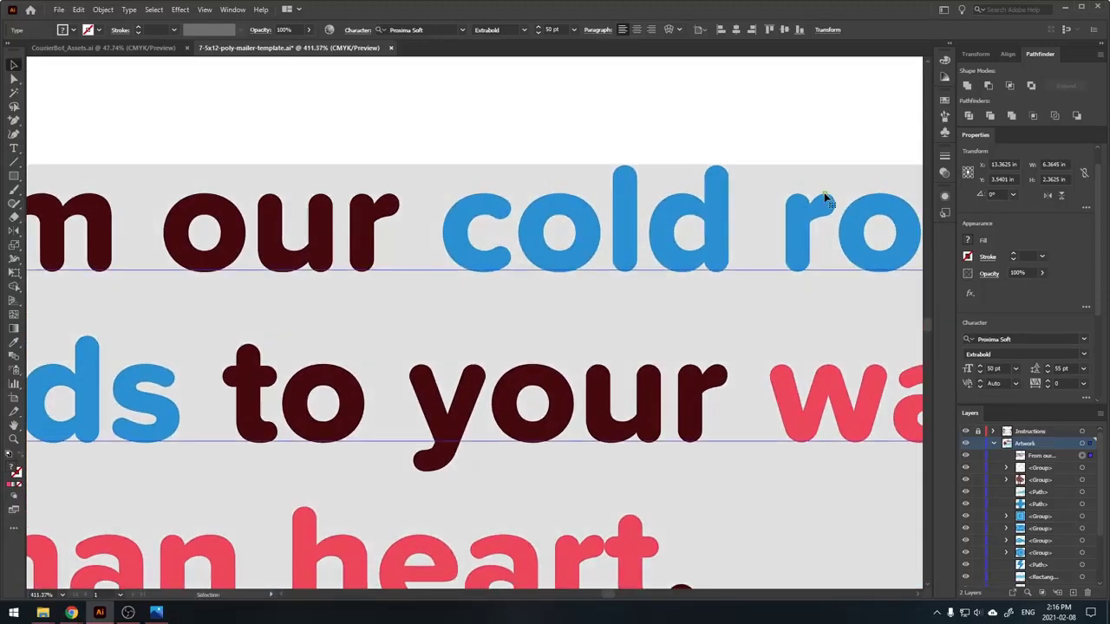
scroll(827, 199, "down", 10)
scroll(669, 274, "up", 1)
Step: Draw a white-filled rectangle over the mailer area and send it behind all artwork
left_click_drag(668, 274, 642, 296)
left_click(729, 199)
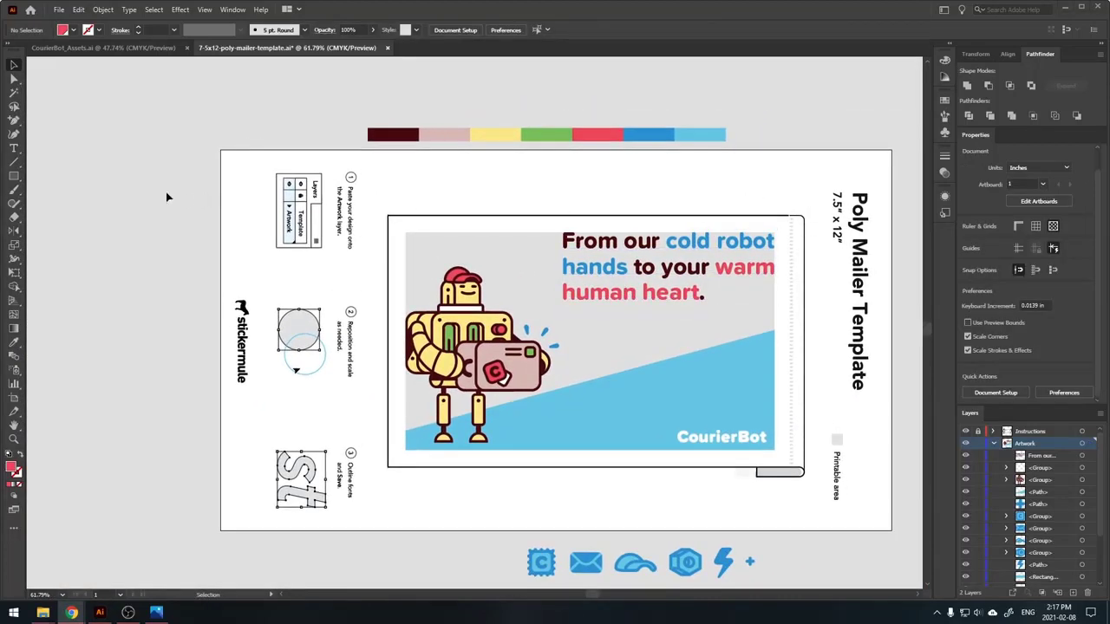
left_click(13, 177)
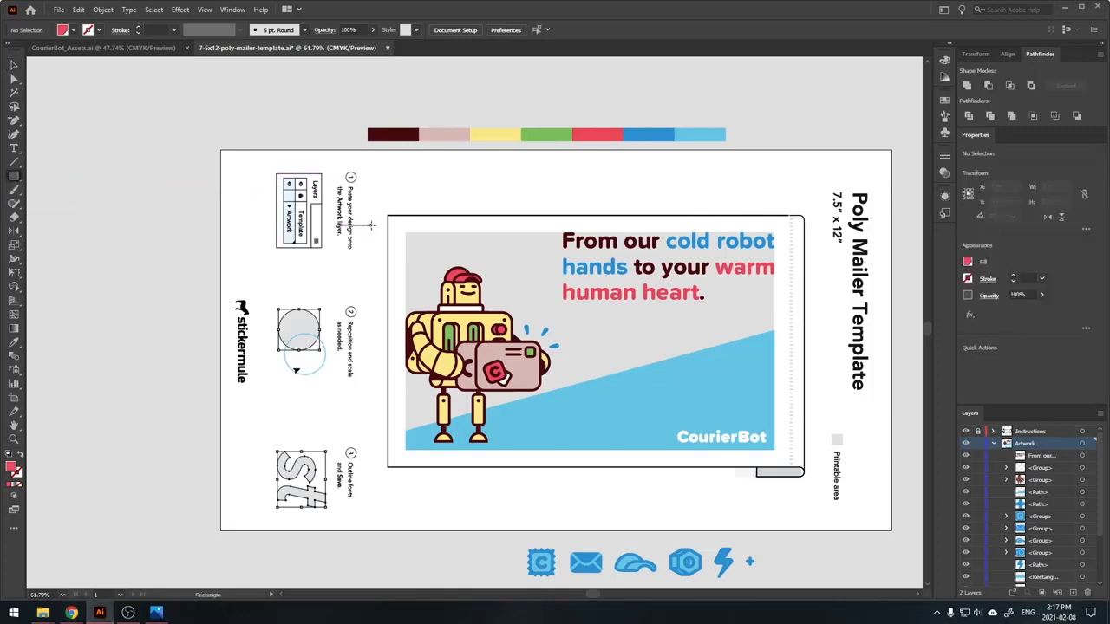
mouse_move(398, 225)
left_mouse_down()
mouse_move(425, 260)
mouse_move(784, 438)
mouse_move(783, 453)
left_mouse_up()
key("i")
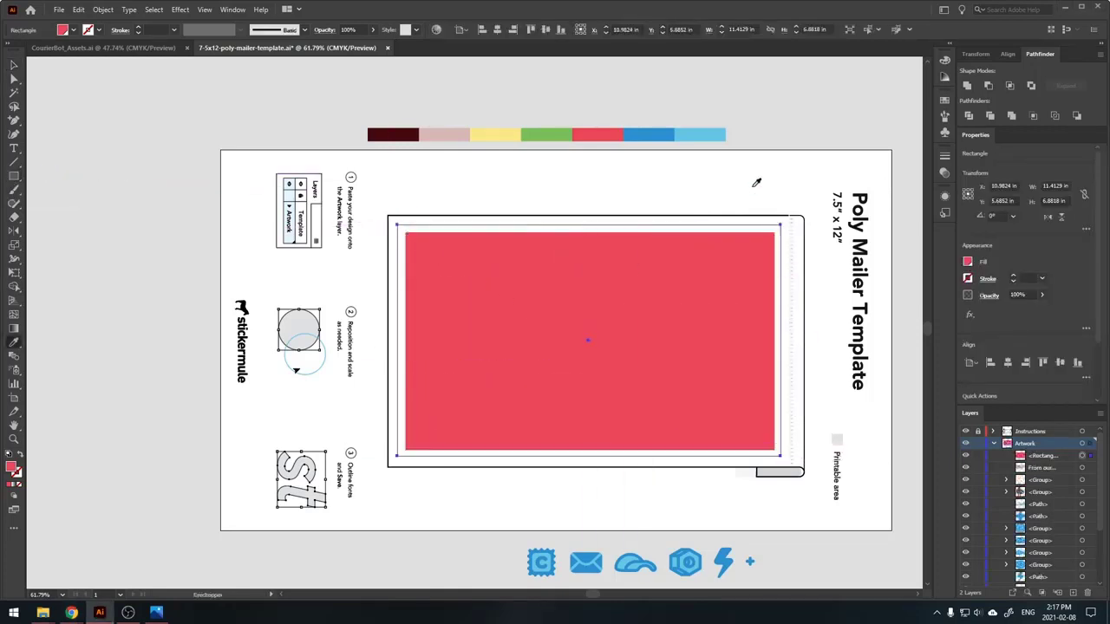
left_click(754, 184)
key("v")
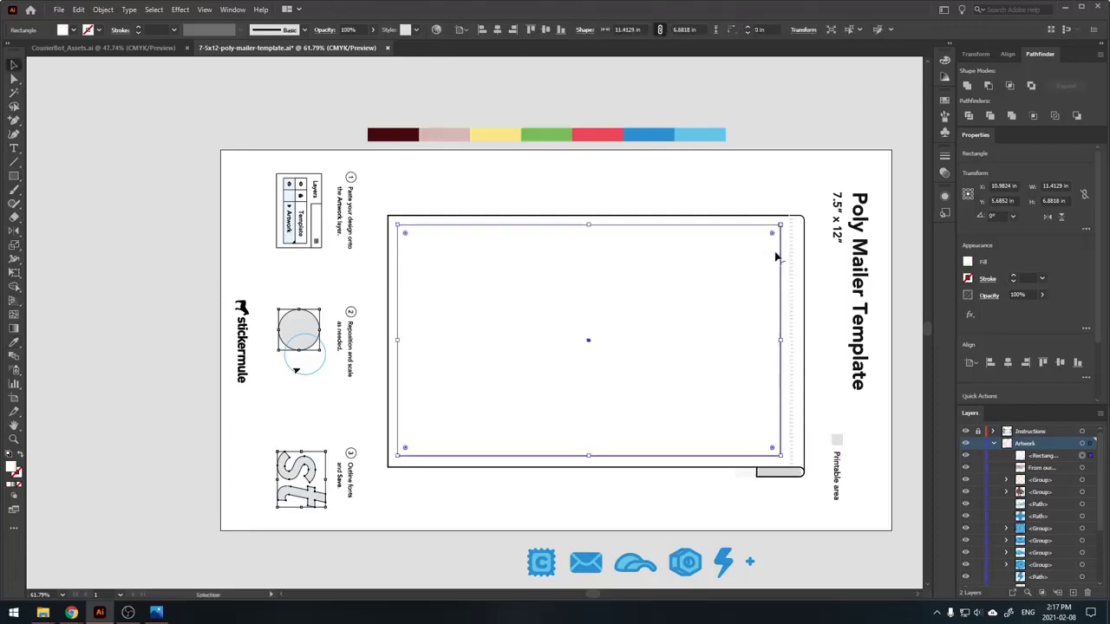
right_click(776, 254)
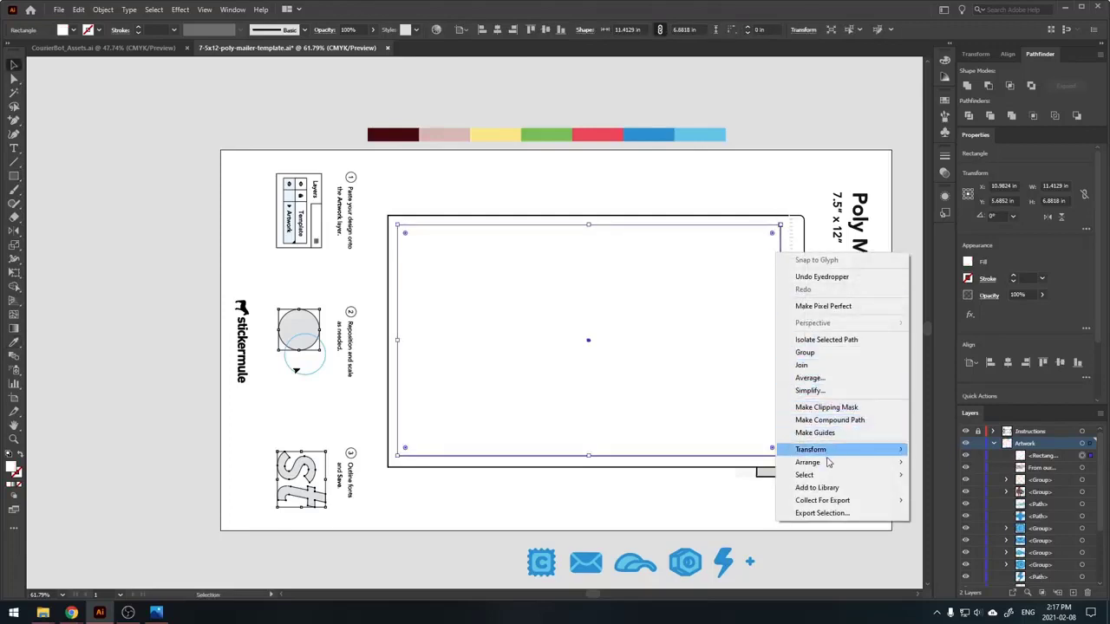
mouse_move(830, 463)
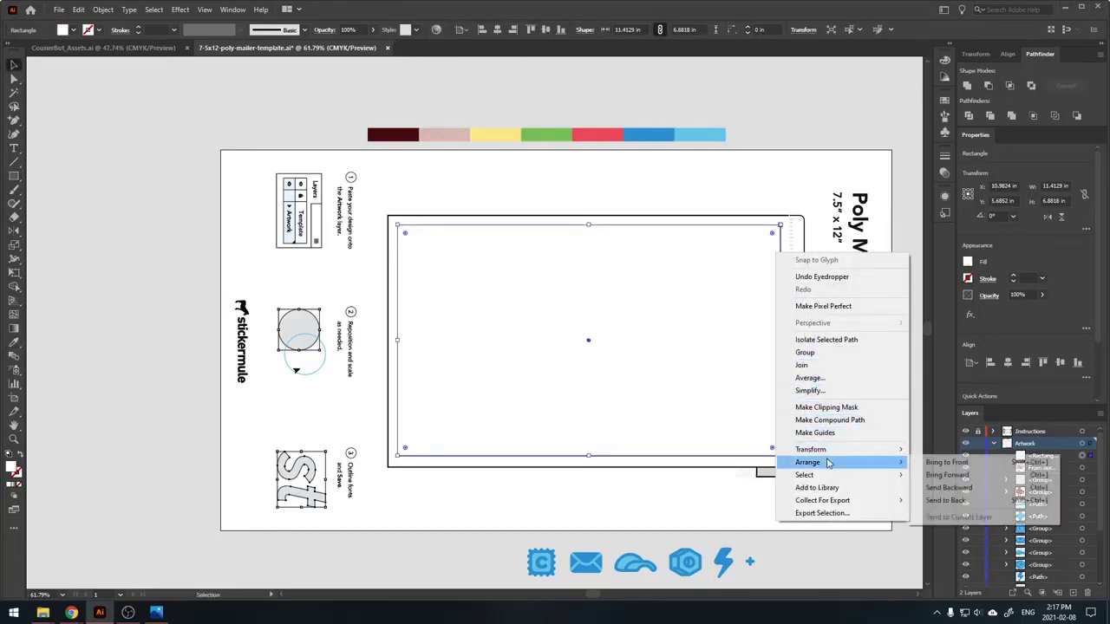
left_click(943, 489)
Step: Nudge the CourierBot logo slightly up-left and check the robot artwork
left_click(816, 431)
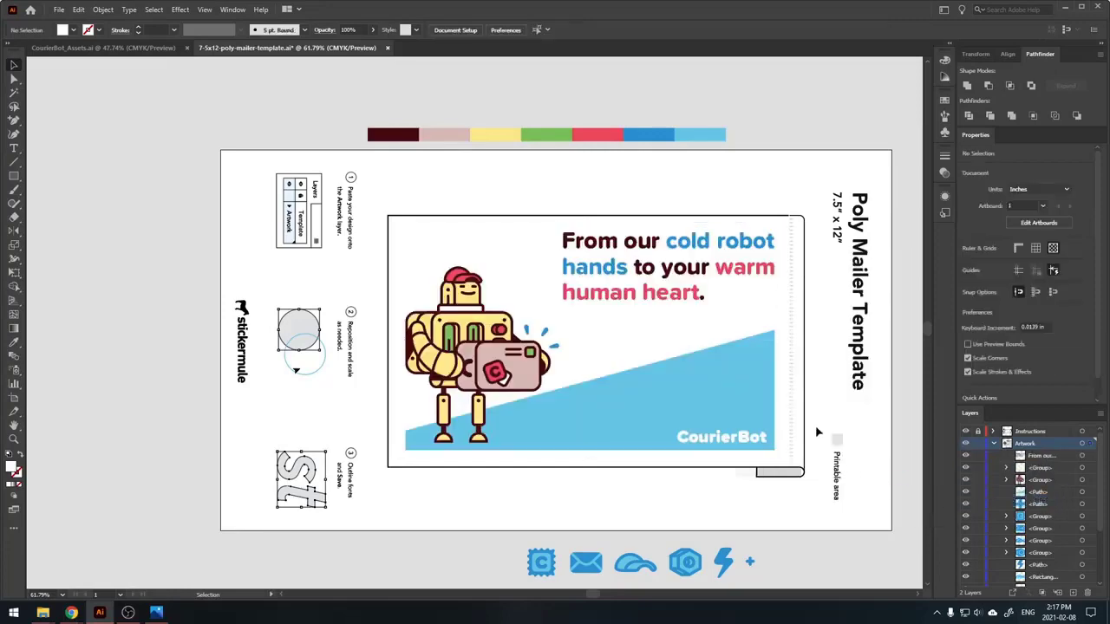
scroll(744, 438, "up", 2)
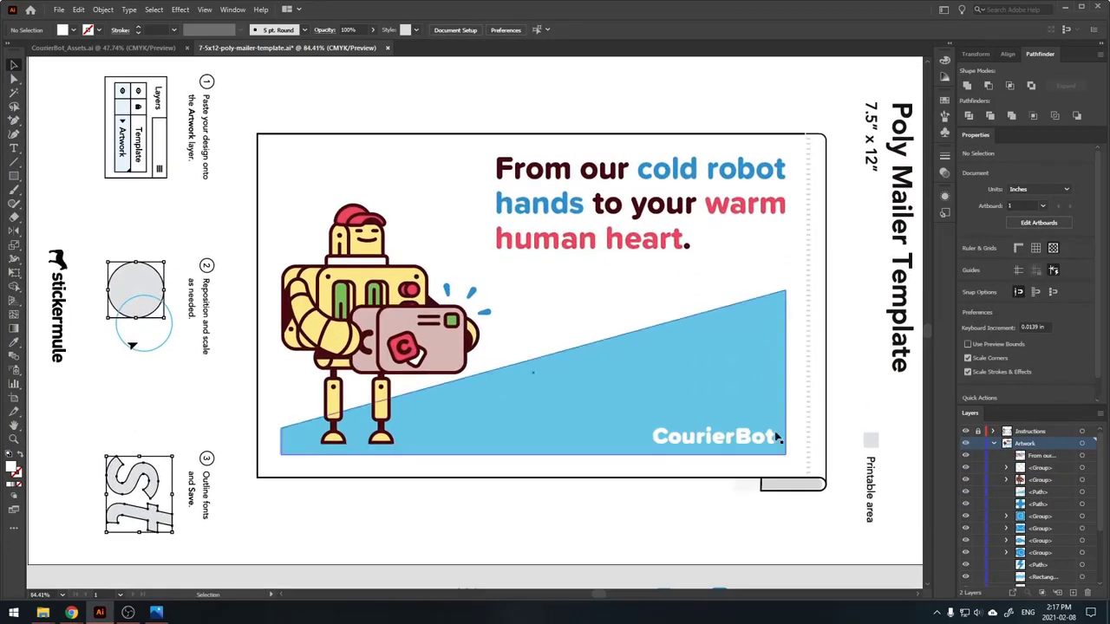
left_click_drag(771, 437, 767, 433)
key("ctrl+shift+a")
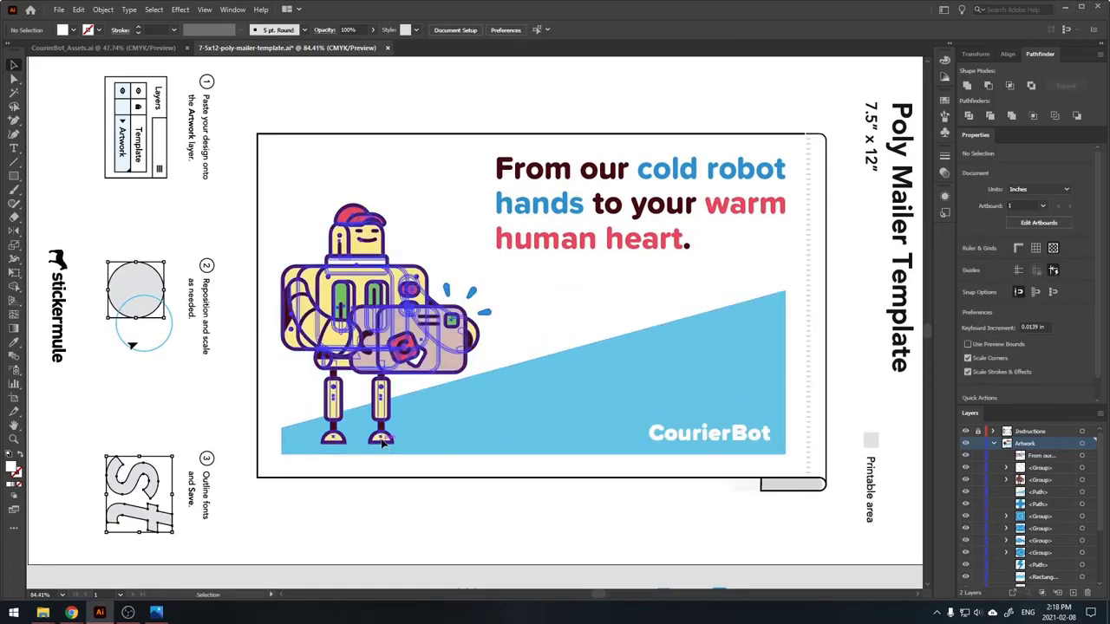
left_click(384, 440)
left_click(453, 493)
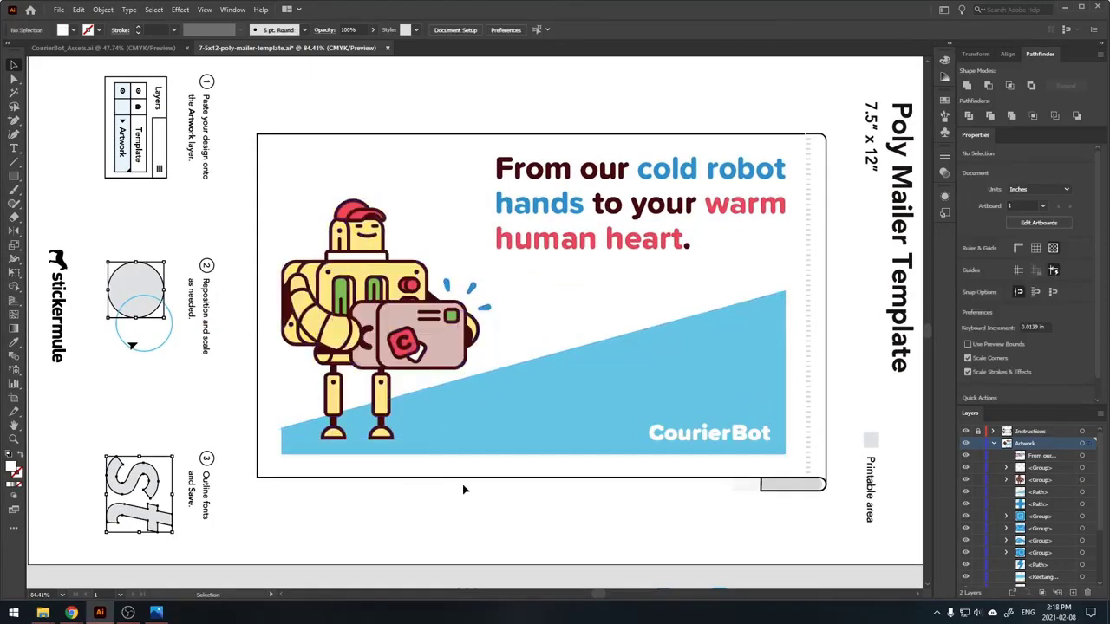
Step: Lower the headline slightly and fill the background behind the artwork light grey
scroll(694, 251, "down", 2)
left_click_drag(668, 257, 668, 261)
left_click(784, 152)
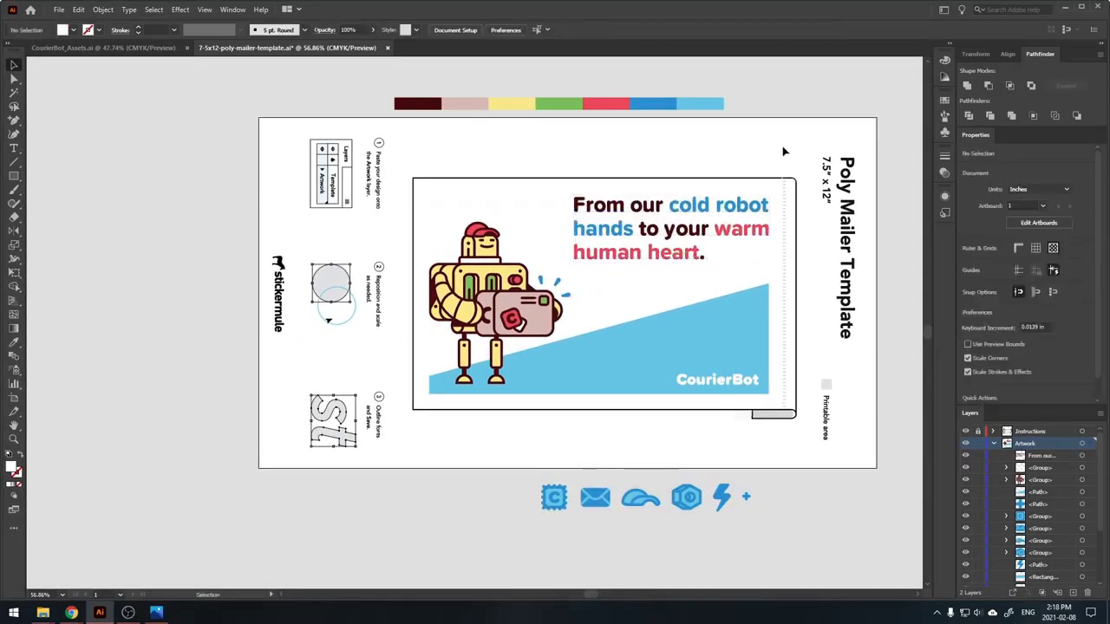
left_click(694, 287)
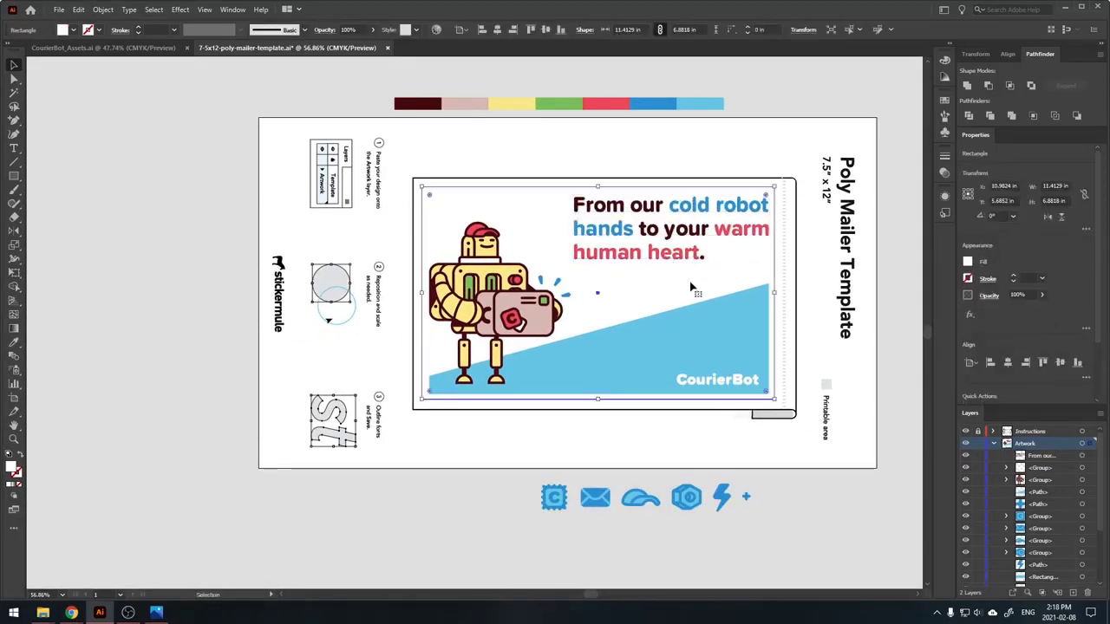
left_click(689, 232)
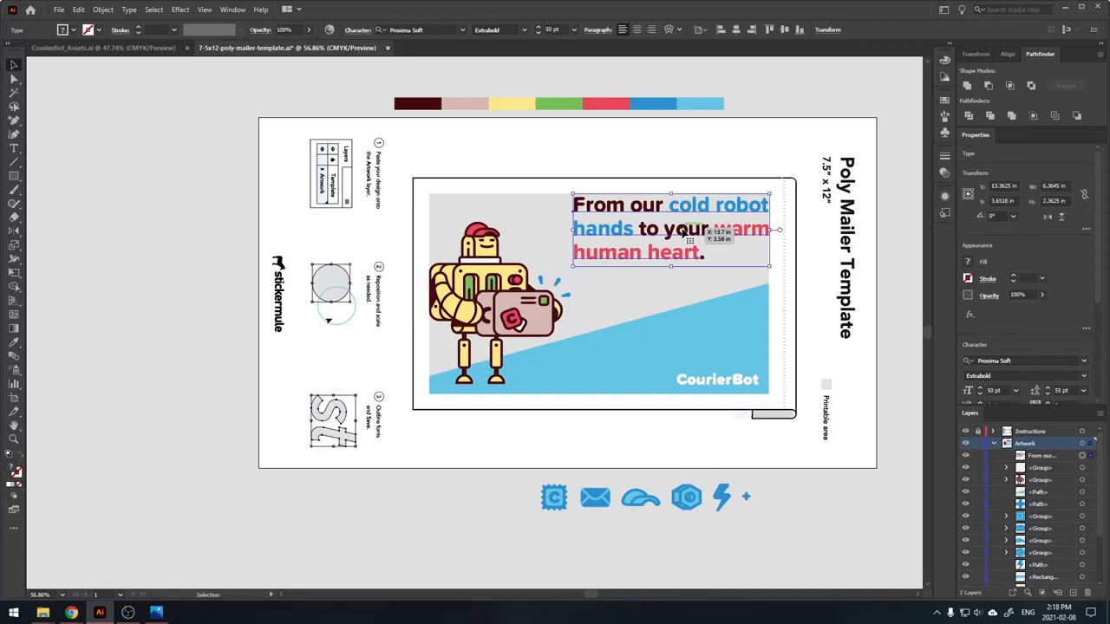
Step: Create outlines from the three-line tagline text so it becomes vector shapes
right_click(688, 232)
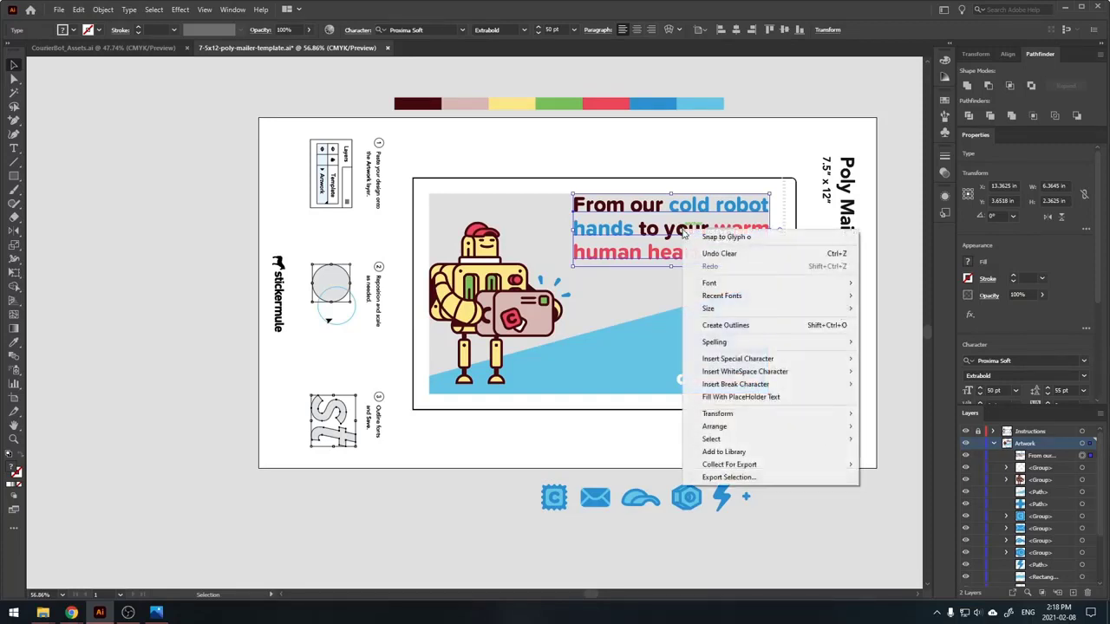
left_click(725, 325)
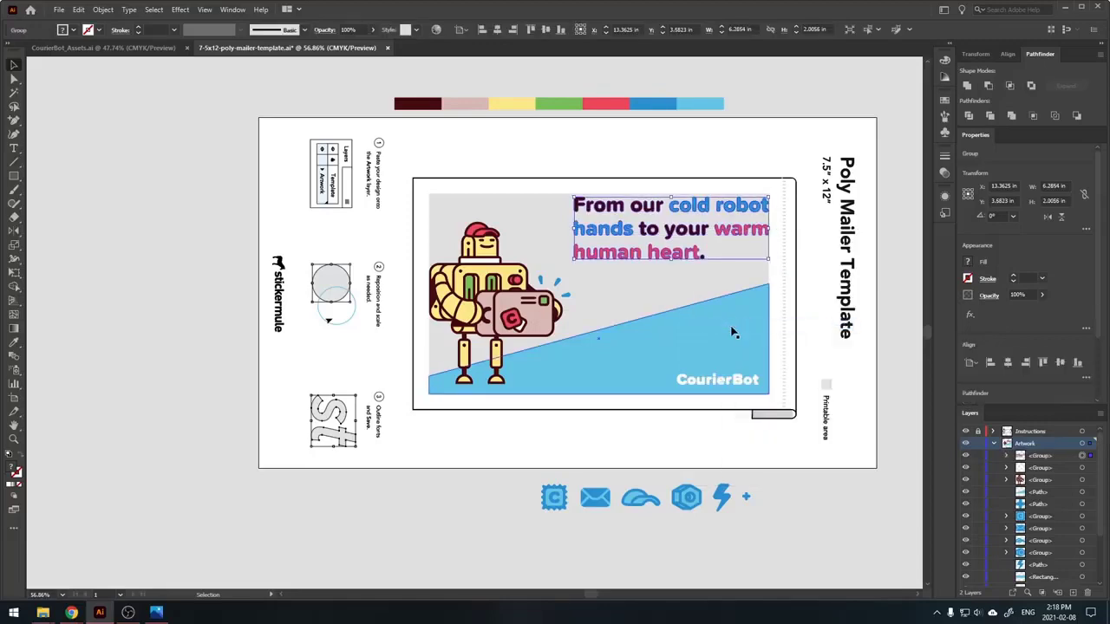
left_click(709, 281)
key("z")
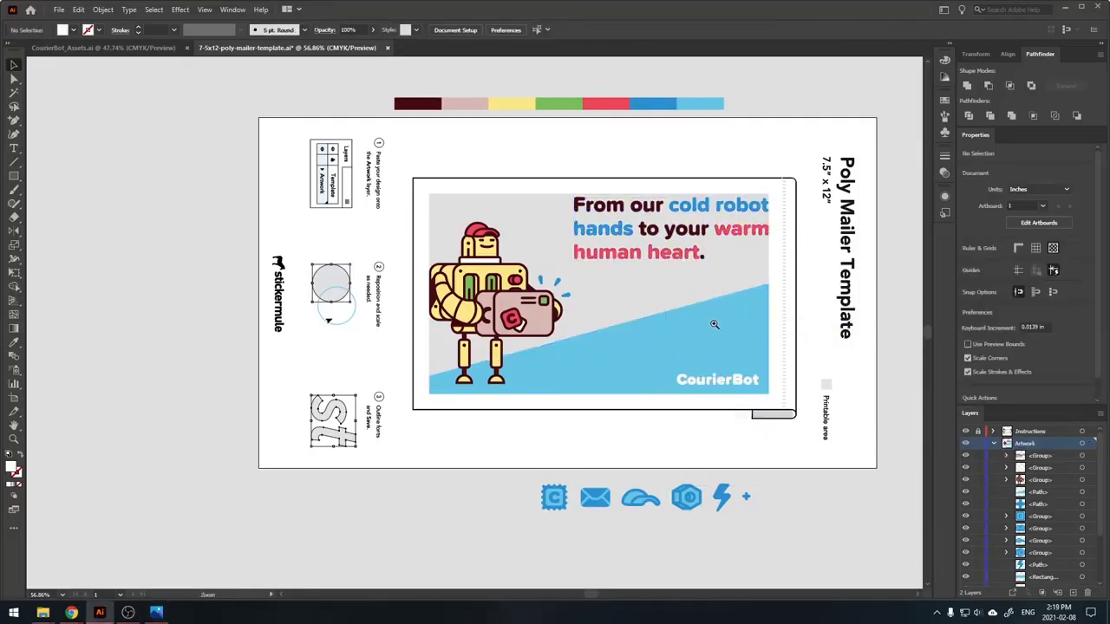
mouse_move(689, 320)
left_mouse_down()
mouse_move(743, 324)
mouse_move(741, 342)
mouse_move(704, 333)
left_mouse_up()
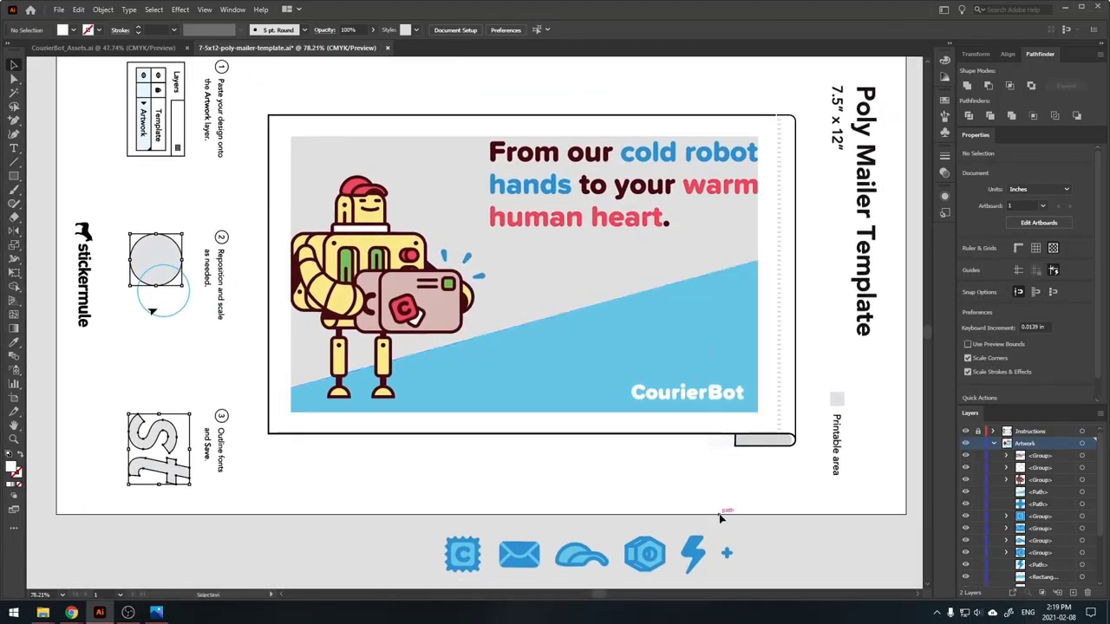
Step: Move the blue icons onto the slanted blue shape and scatter copies of the x mark
left_click_drag(757, 571, 472, 538)
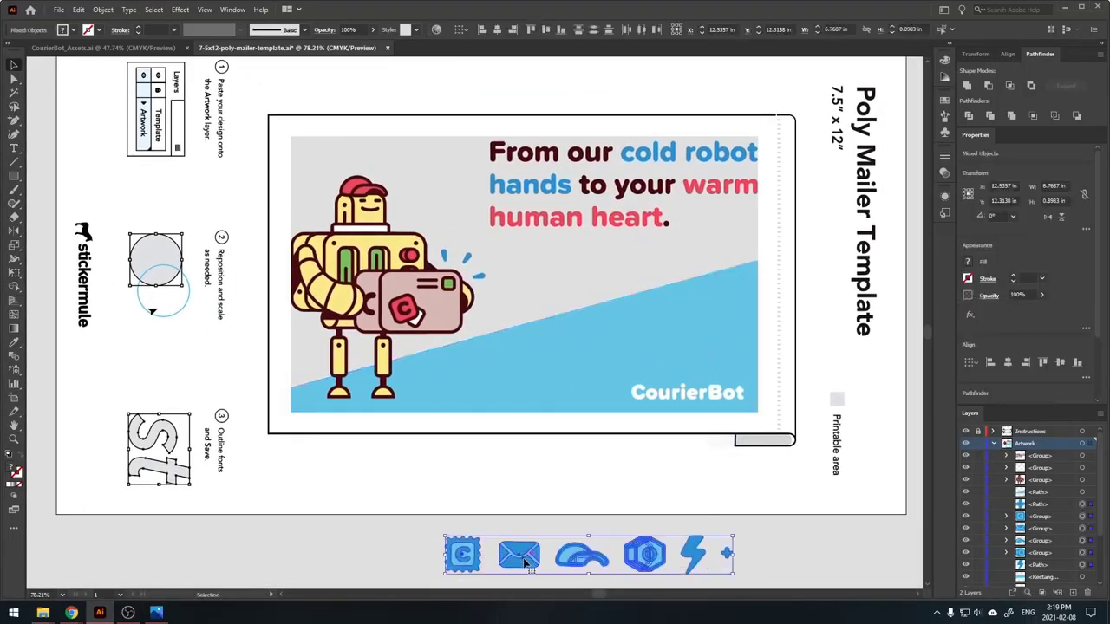
left_click_drag(525, 565, 641, 310)
left_click_drag(609, 537, 575, 345)
left_click_drag(681, 358, 683, 360)
left_click_drag(636, 536, 669, 377)
scroll(669, 376, "up", 3)
scroll(736, 285, "down", 2)
left_click_drag(737, 286, 835, 246)
left_click_drag(835, 246, 314, 368)
Step: Delete the colour swatch row above the artboard and recentre the artboard
key("ctrl+0")
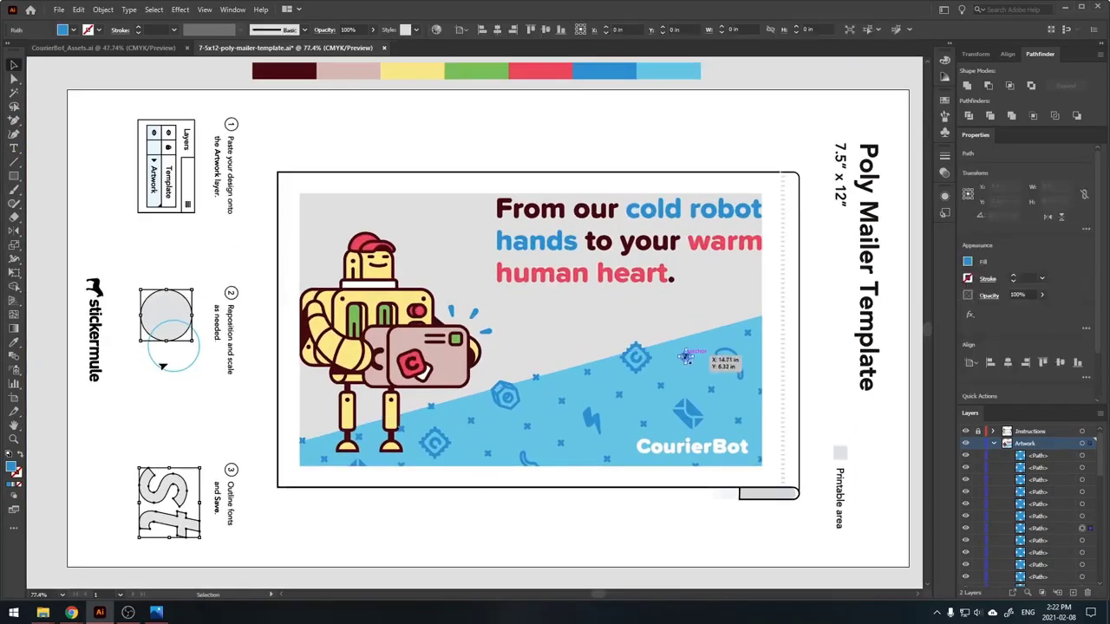
left_click(455, 371)
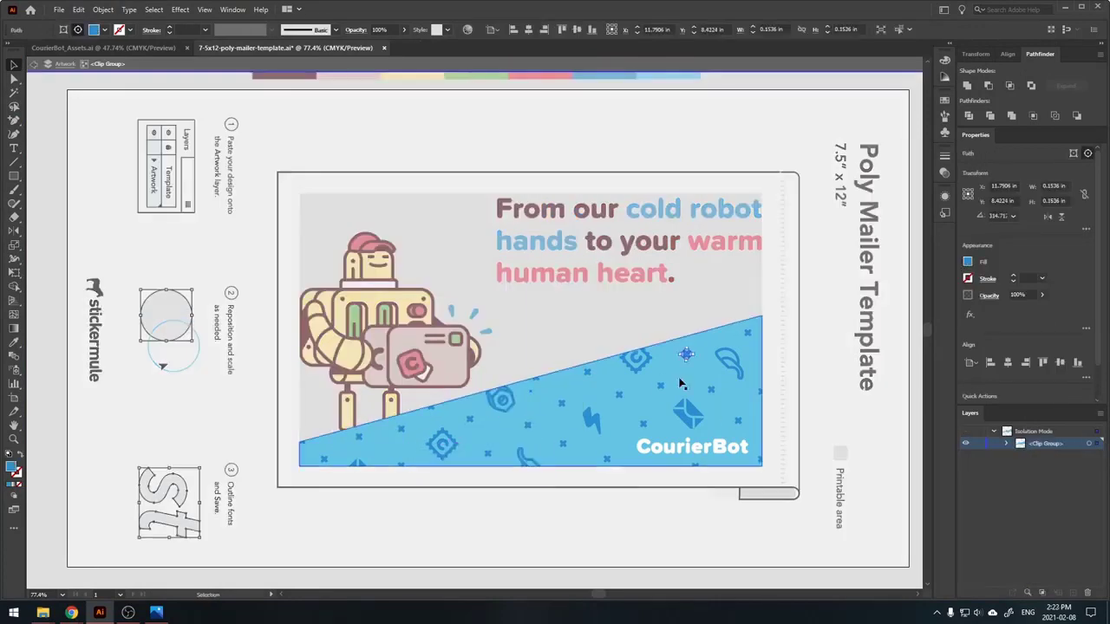
scroll(496, 346, "up", 1)
scroll(564, 342, "down", 1)
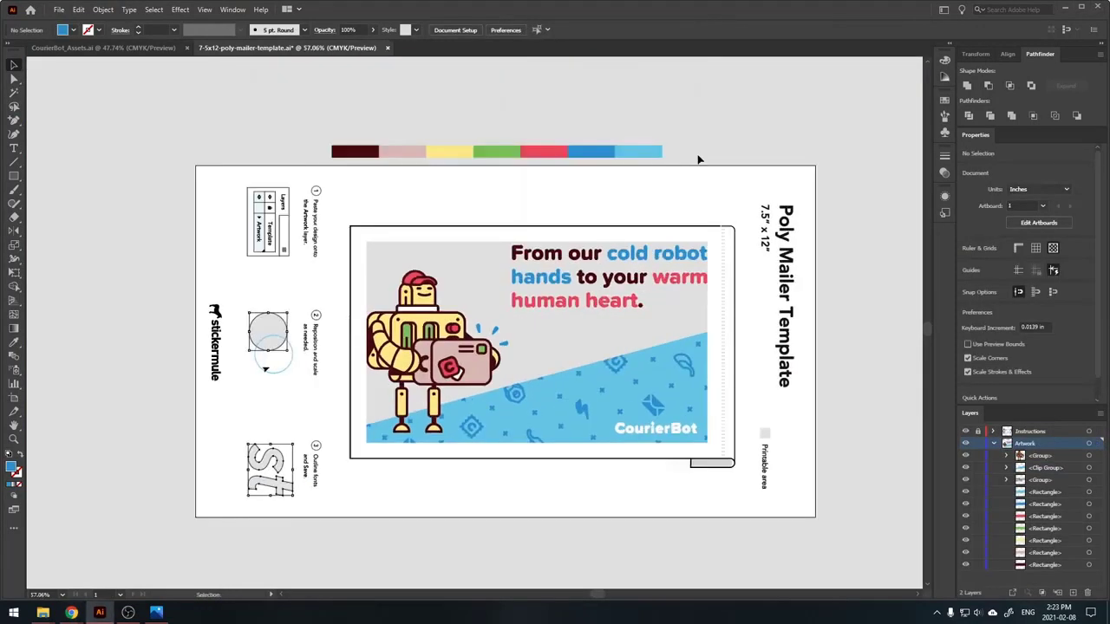
left_click_drag(690, 161, 315, 141)
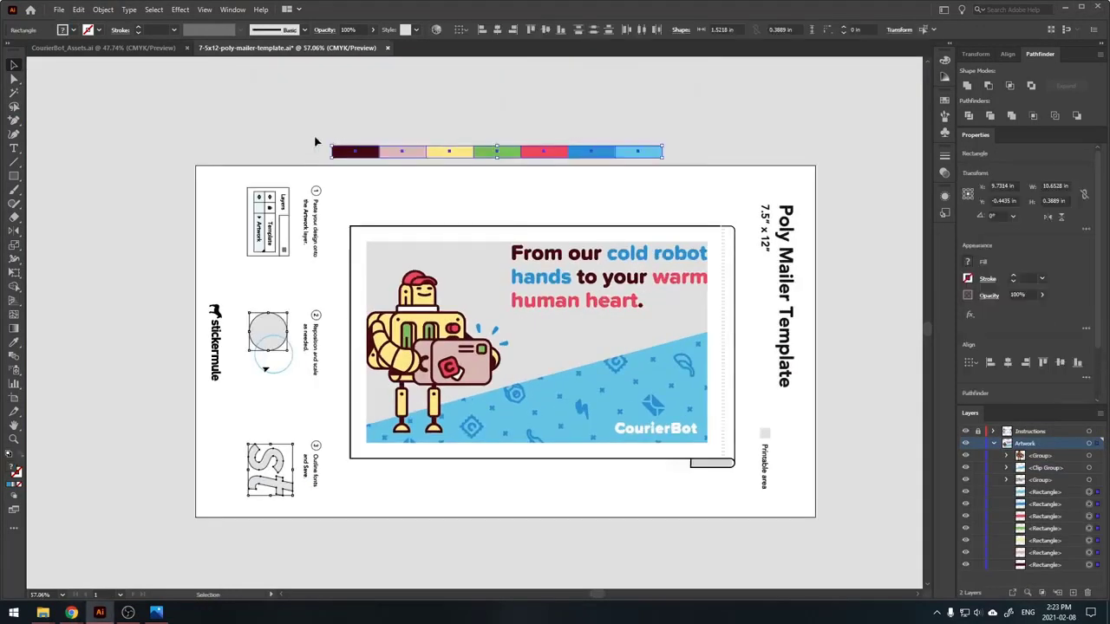
key("Delete")
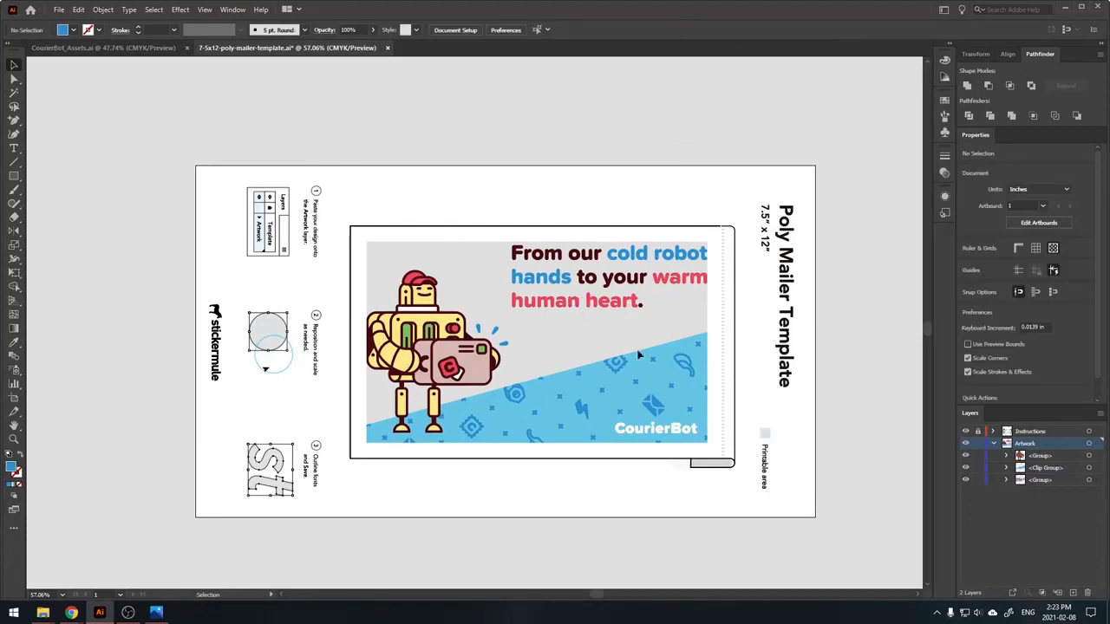
scroll(748, 410, "down", 2)
left_click_drag(688, 415, 630, 392)
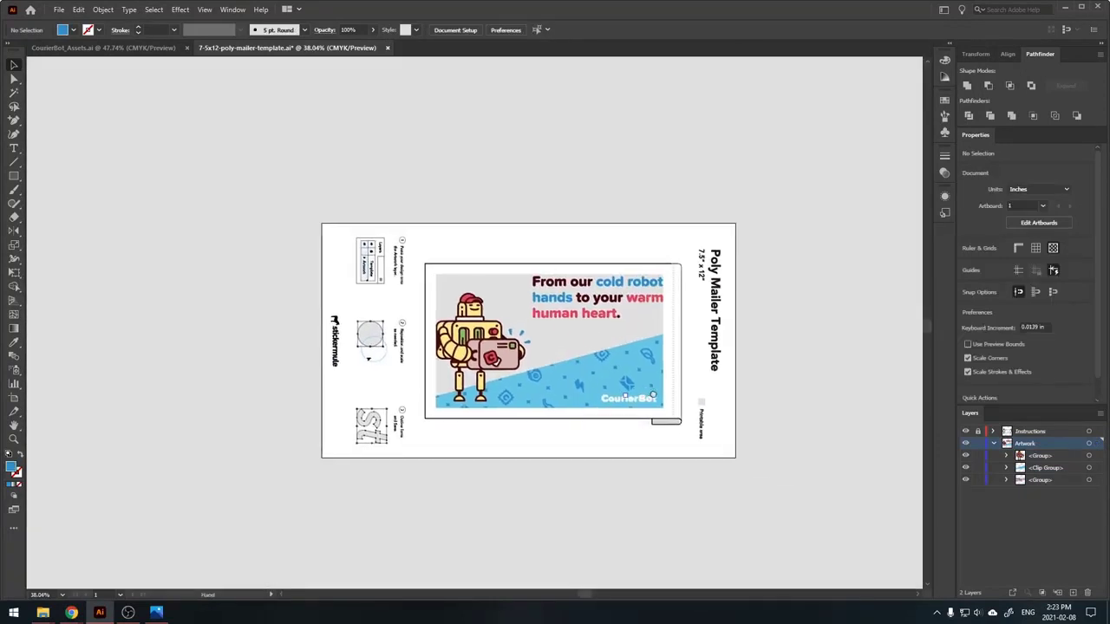
Step: Switch the artboard to portrait and rotate all artwork 90° to stand upright
left_click(12, 400)
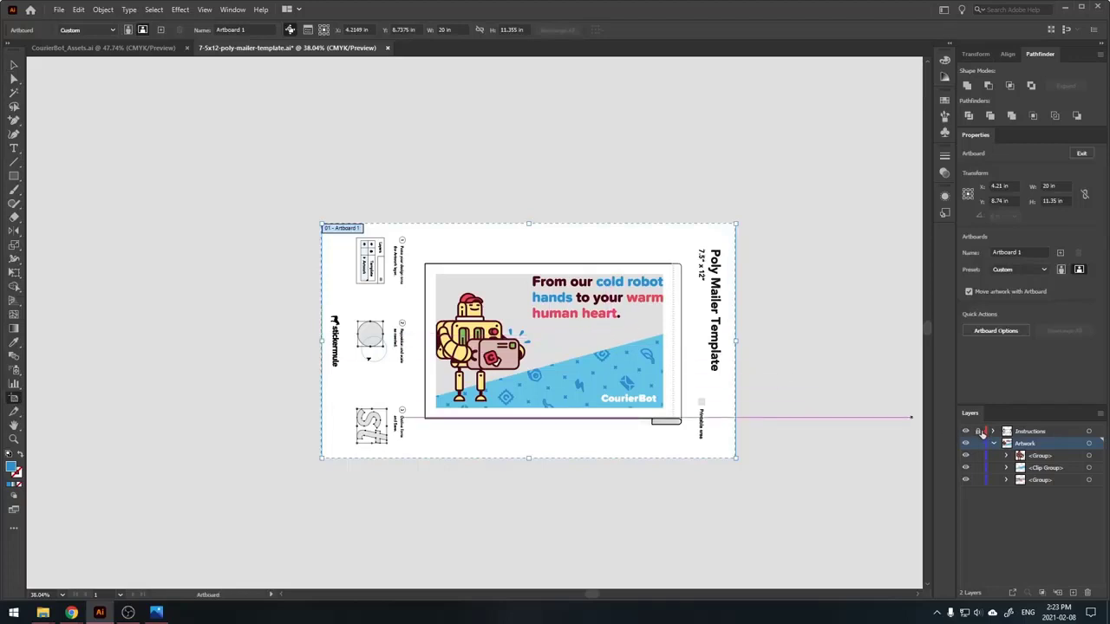
left_click(129, 30)
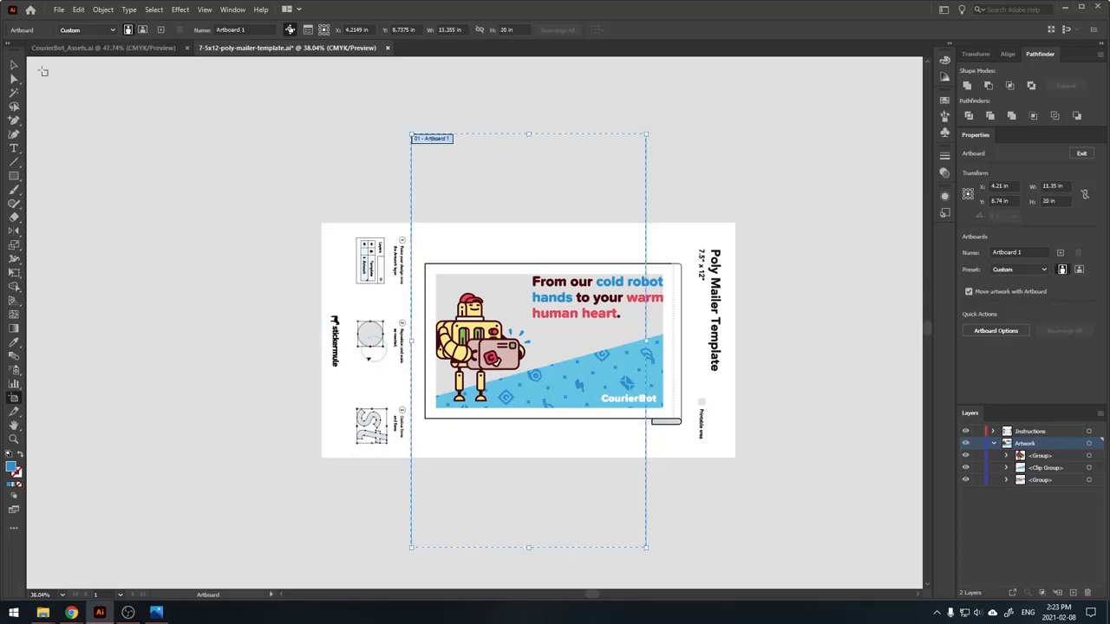
left_click(13, 65)
key("ctrl+a")
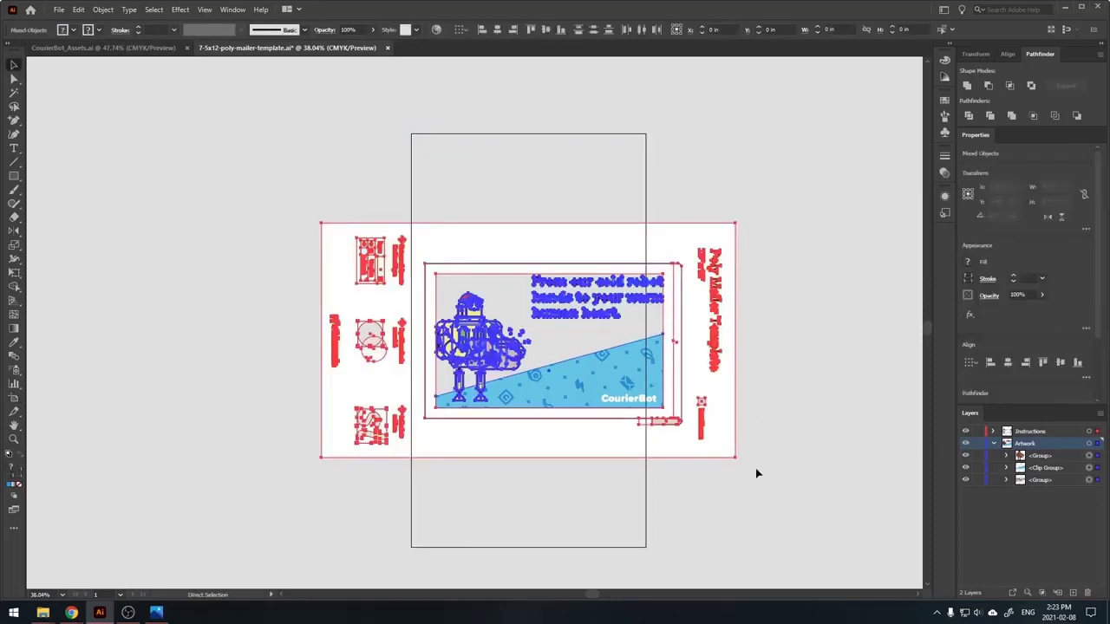
left_click_drag(738, 454, 664, 210)
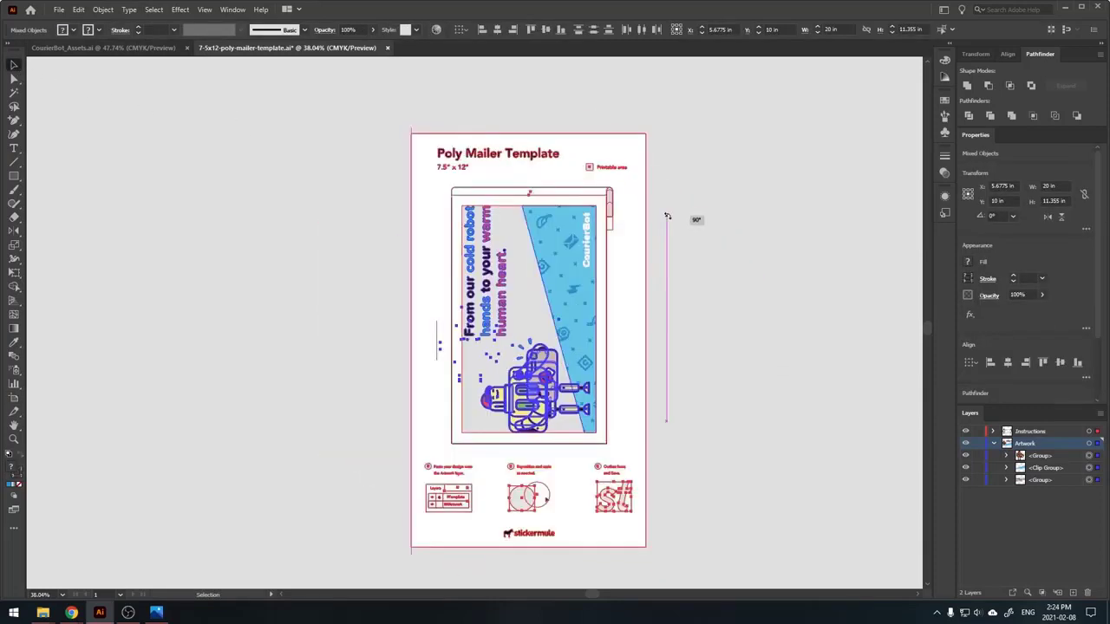
left_click(757, 359)
Step: Save the finished mailer template, accepting the legacy-format save warning
left_click(993, 443)
left_click_drag(664, 441, 696, 436)
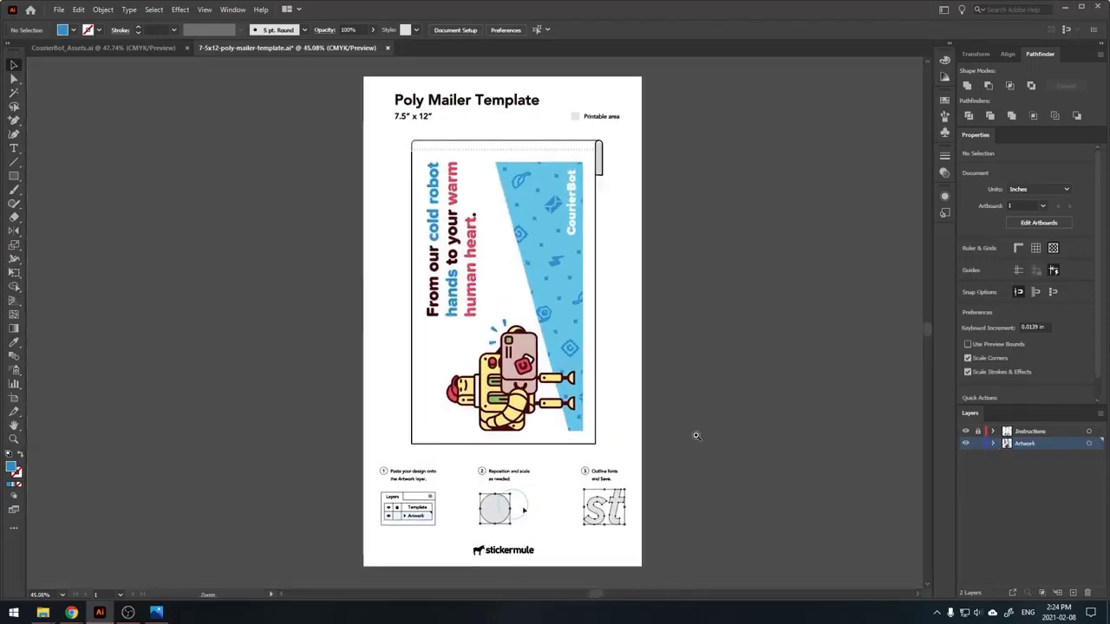
left_click(60, 12)
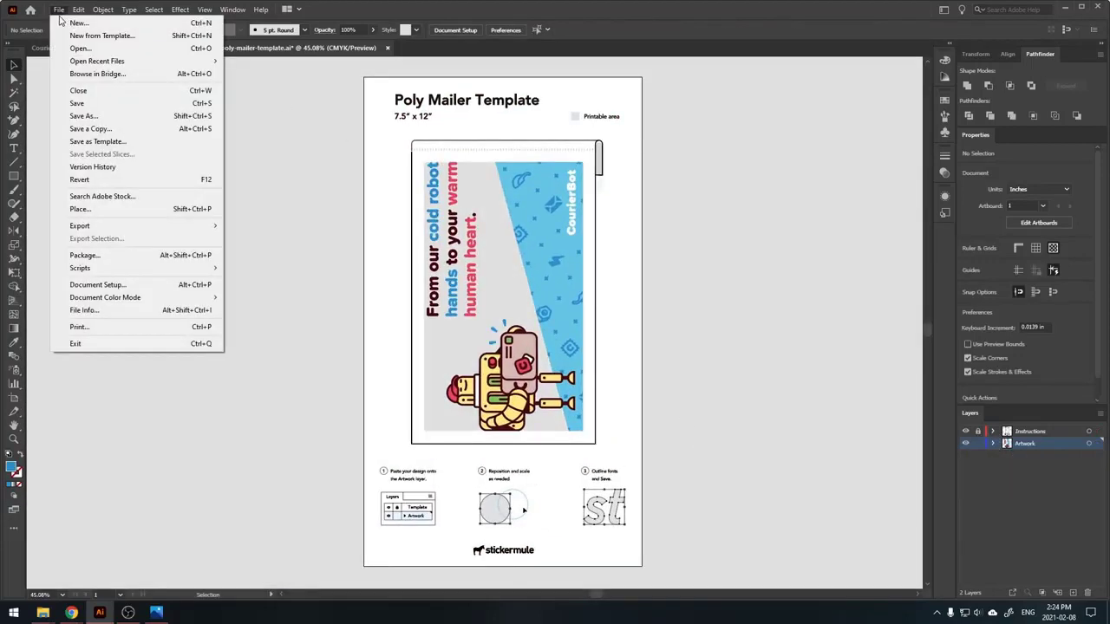
left_click(78, 103)
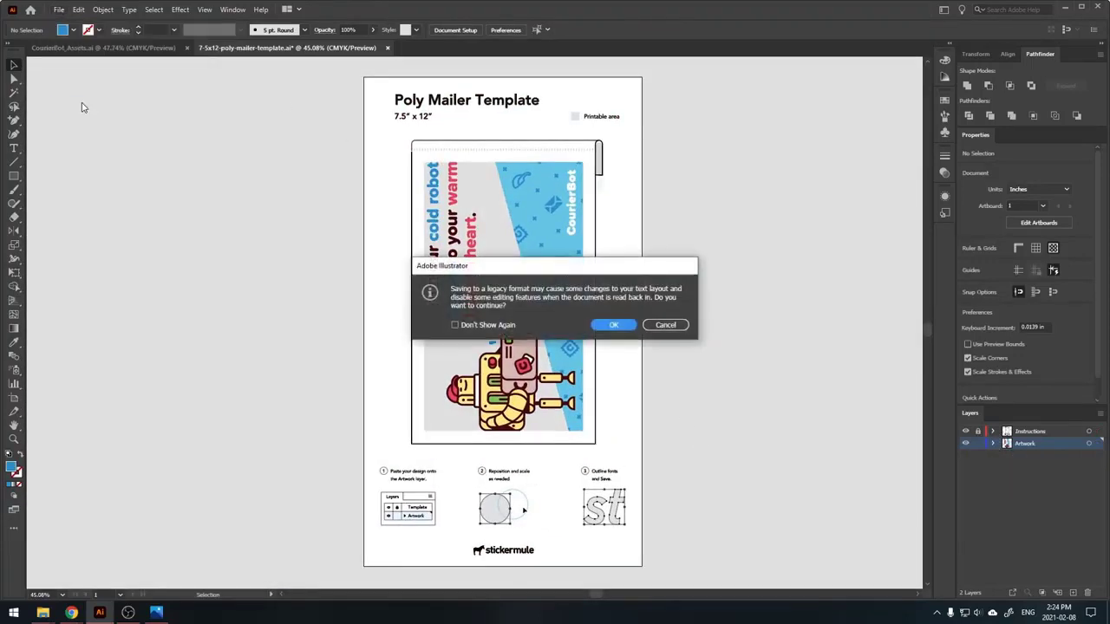
left_click(616, 327)
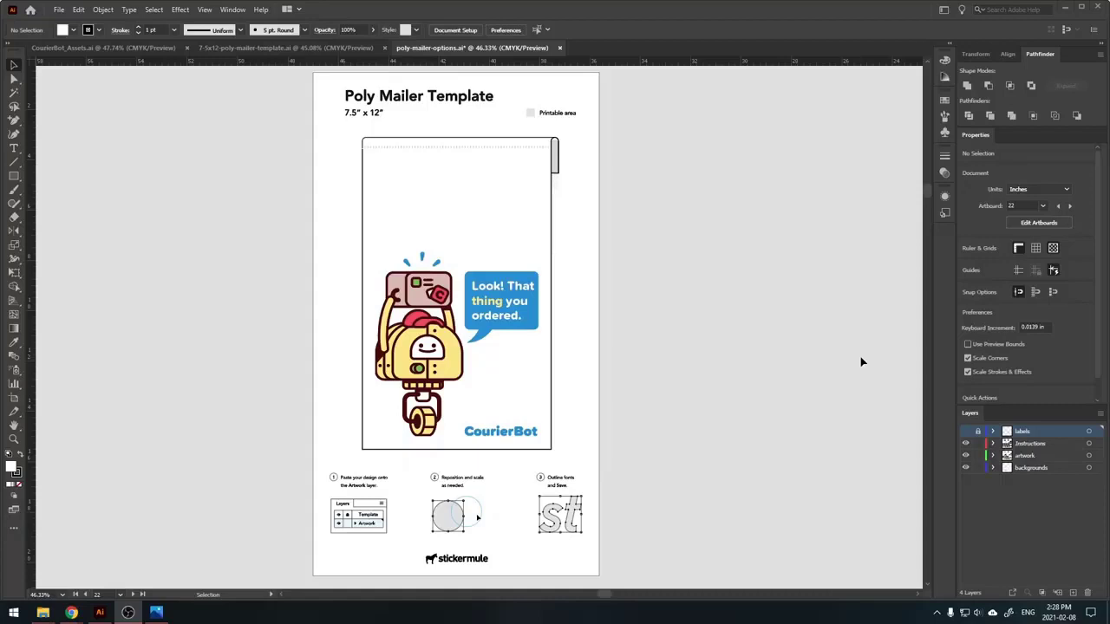
Step: Pan to the light-blue all-over CourierBot robot and icon pattern design
left_click_drag(861, 362, 425, 347)
left_click_drag(663, 359, 646, 358)
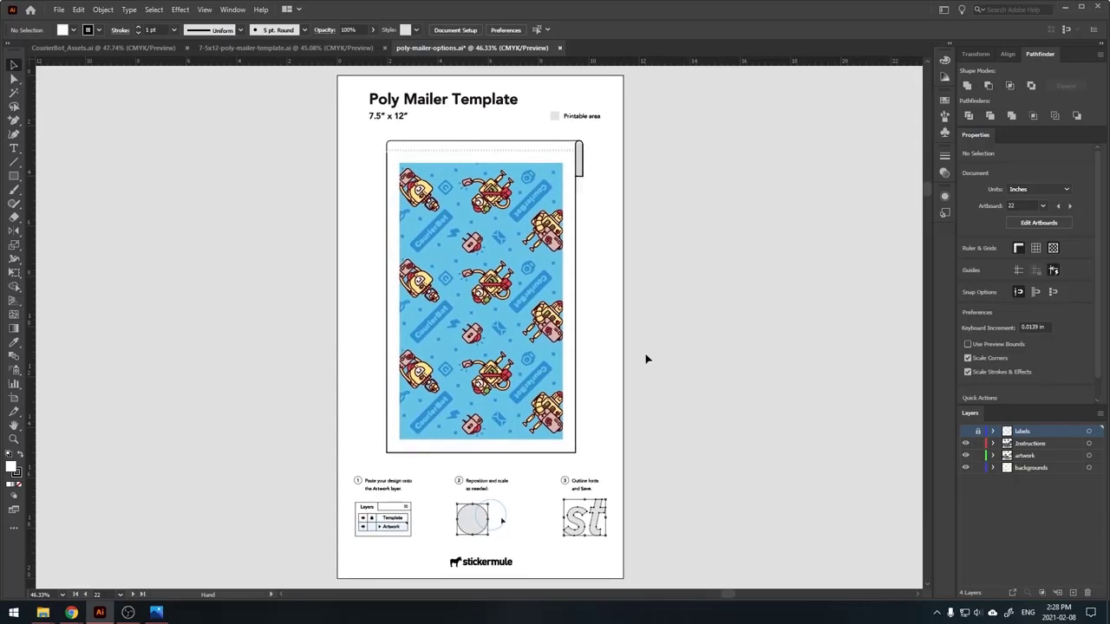